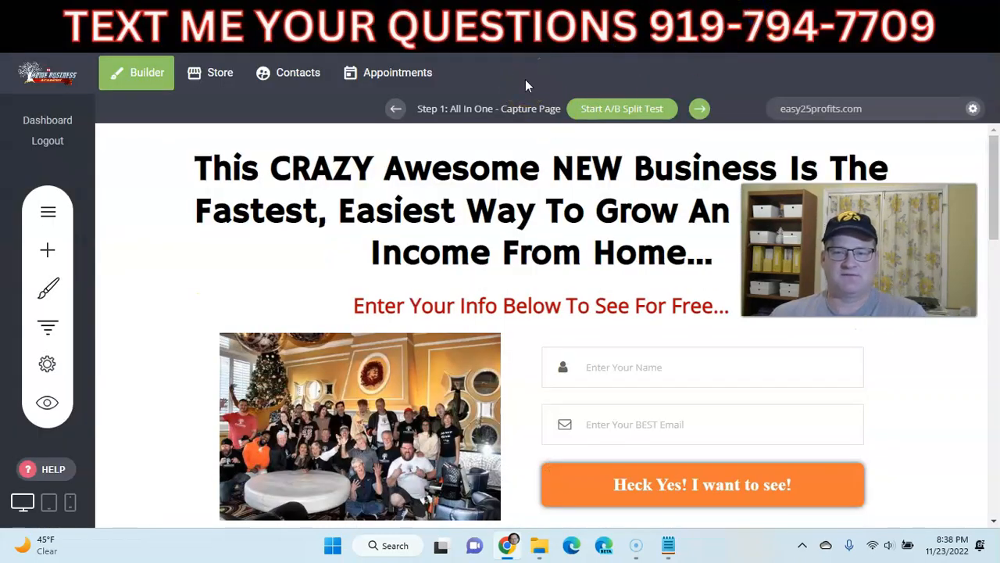
Step: Switch to AWeber and look through the account's mailing lists
left_click(631, 17)
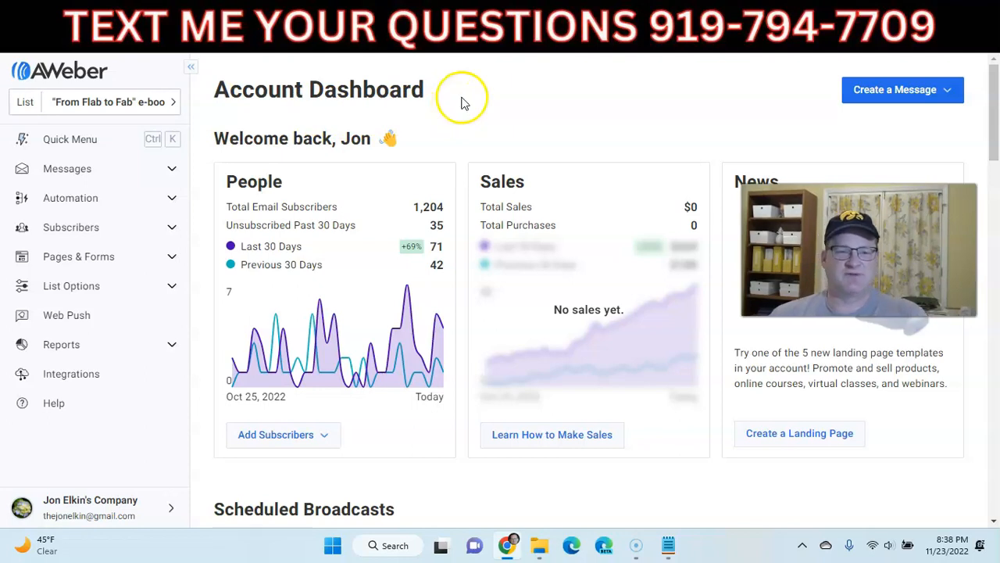
left_click(139, 105)
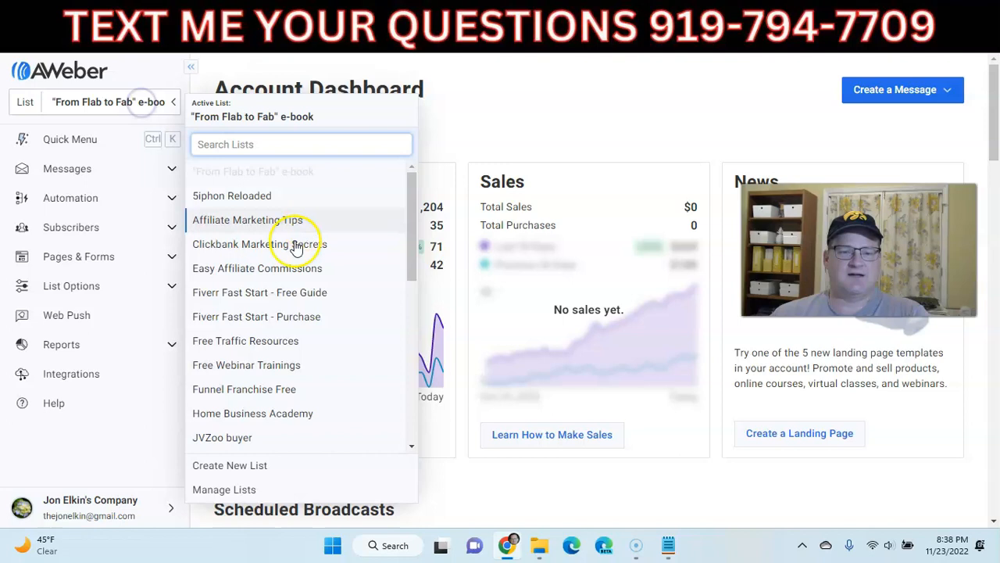
scroll(295, 247, "down", 4)
left_click(249, 410)
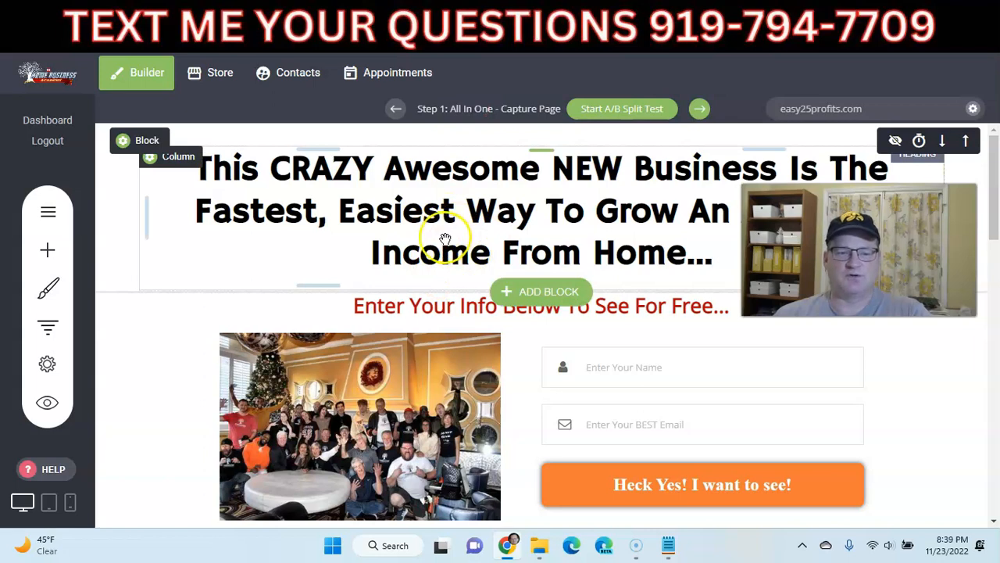
Step: In the page builder, open the funnel's step overview and add a section label named TEST after the Congratulations step
left_click(48, 331)
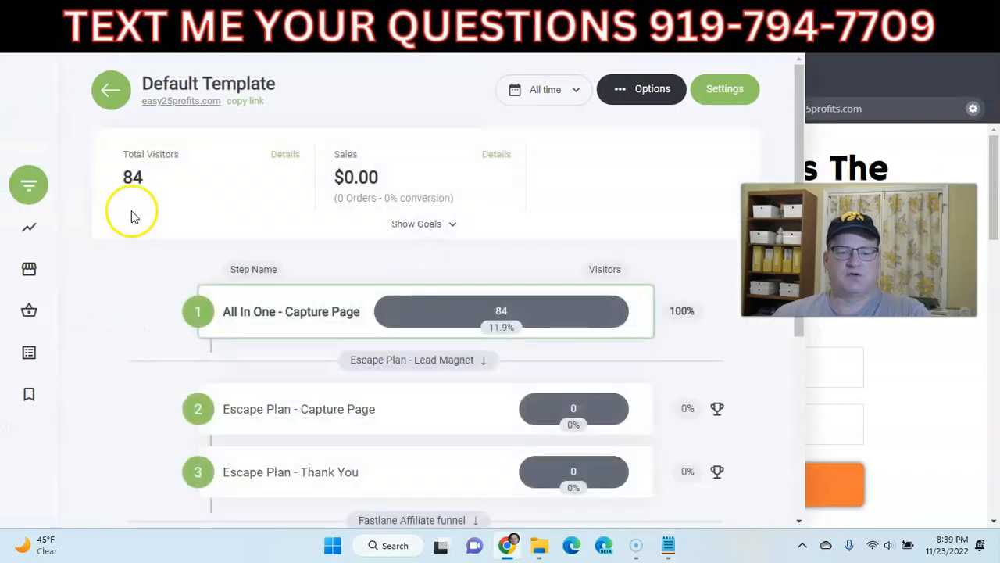
scroll(125, 231, "down", 3)
scroll(118, 249, "up", 3)
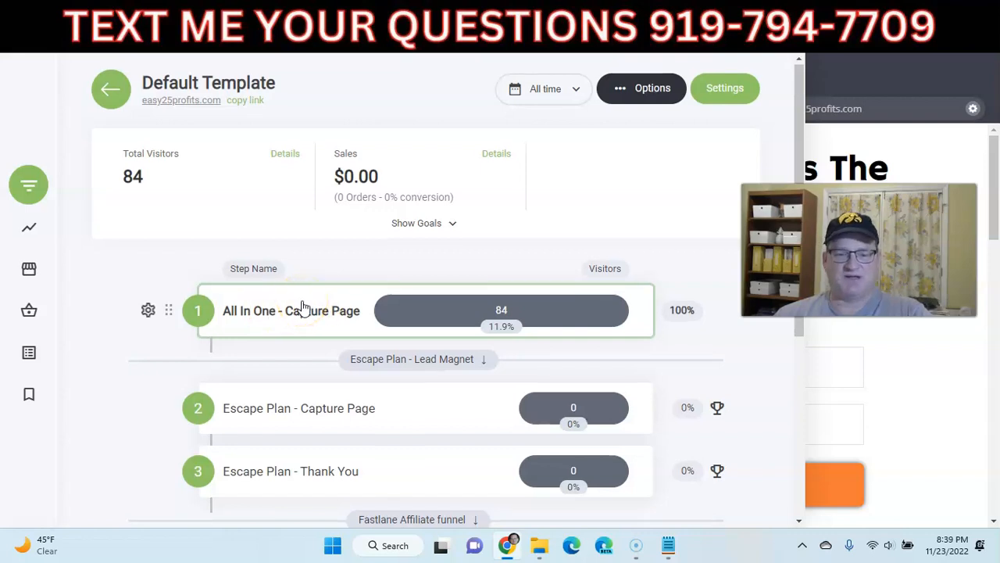
scroll(304, 305, "down", 2)
scroll(325, 291, "down", 2)
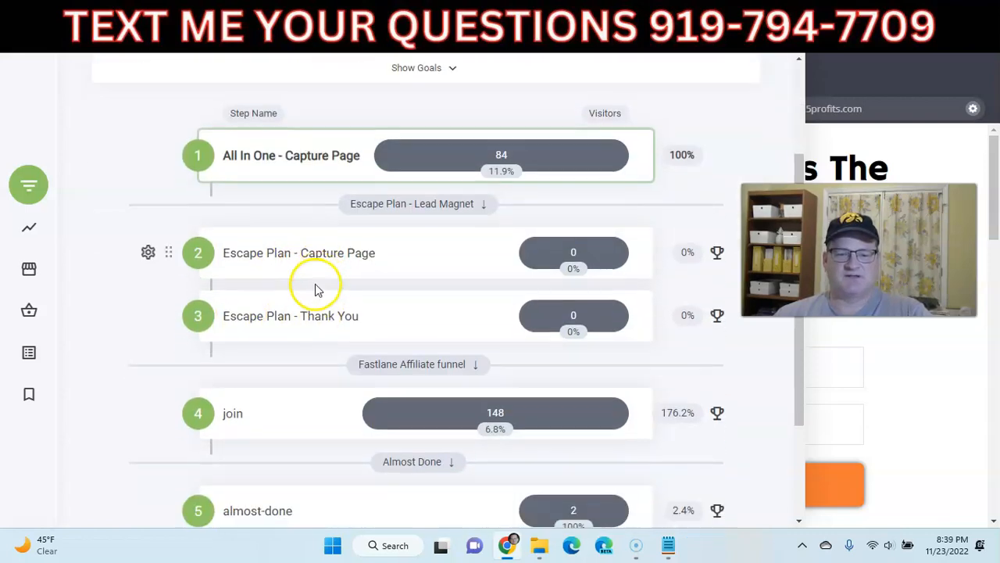
scroll(288, 280, "down", 1)
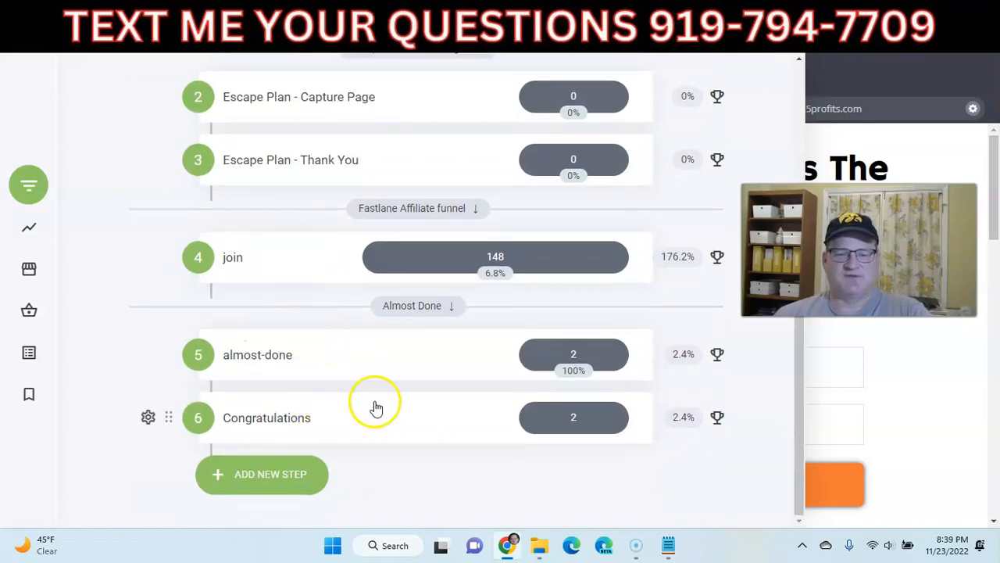
left_click(276, 474)
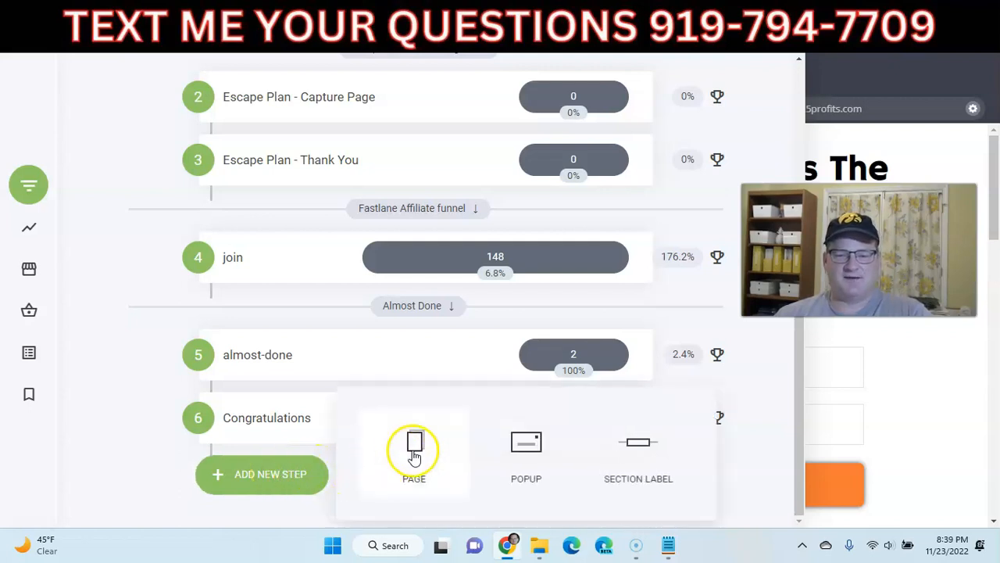
left_click(636, 442)
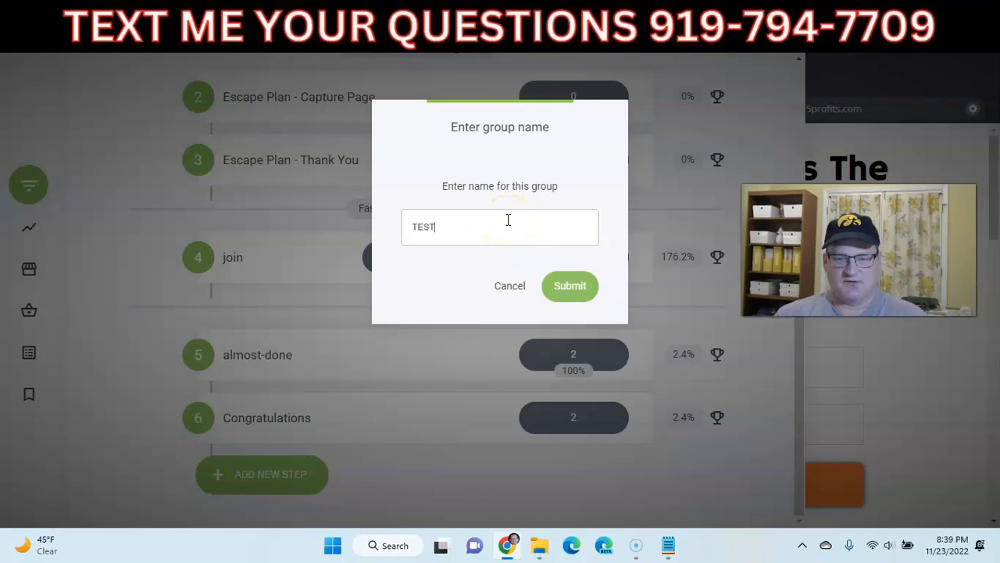
left_click(560, 286)
Step: Start a new page step under the TEST section and choose the Lead Capture / Opt-in / Landing Pages template category
scroll(399, 473, "down", 1)
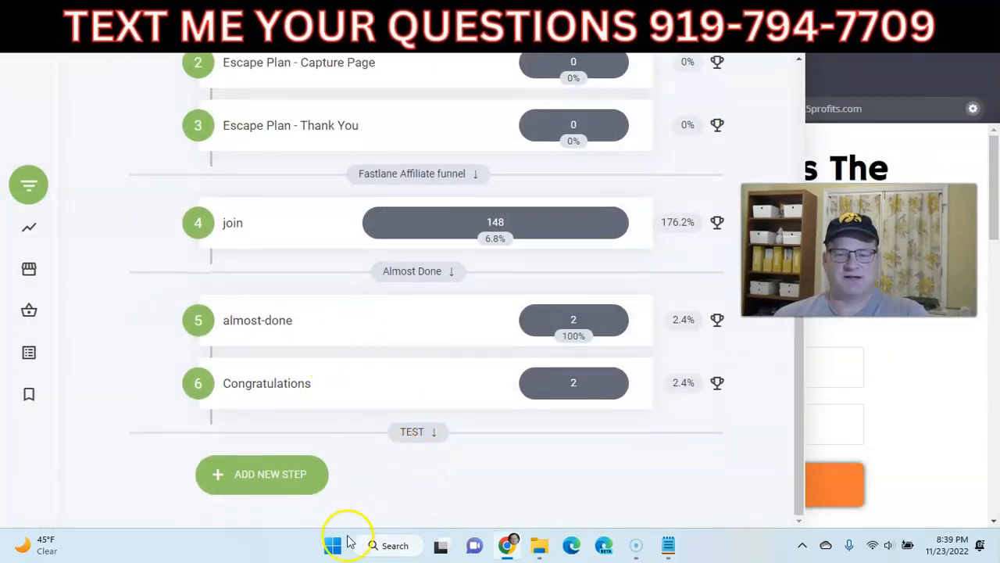
left_click(287, 486)
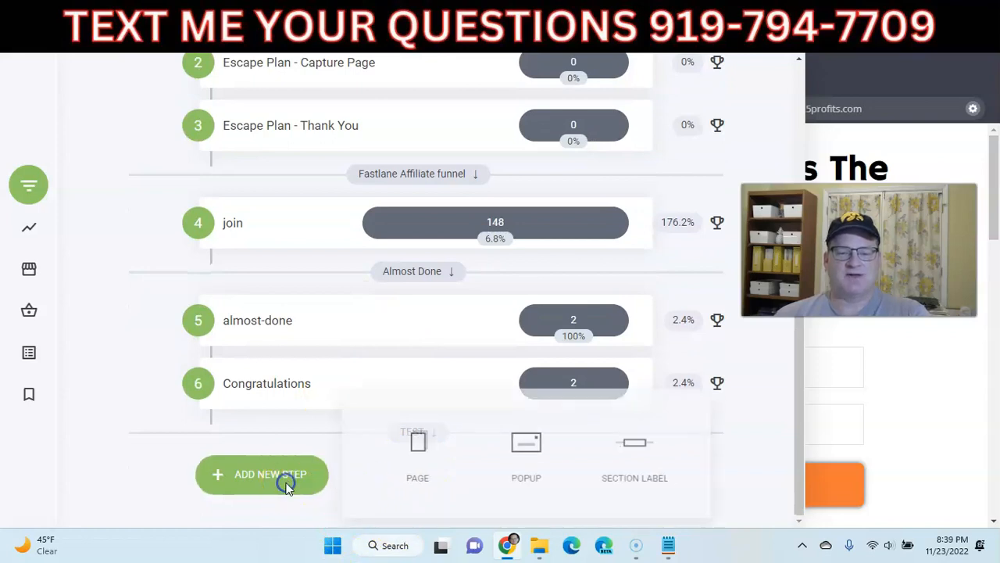
left_click(415, 444)
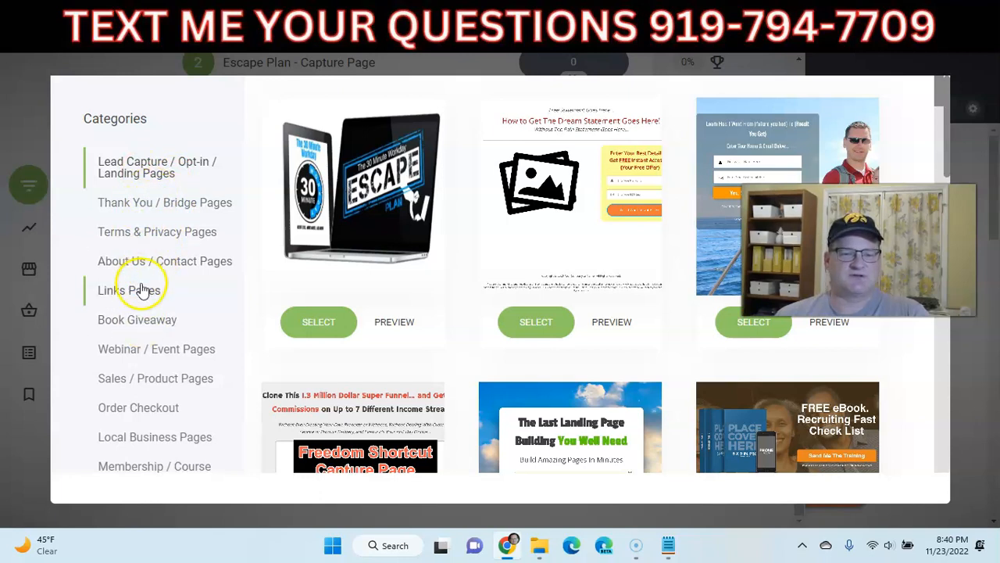
scroll(140, 309, "down", 2)
scroll(139, 310, "down", 2)
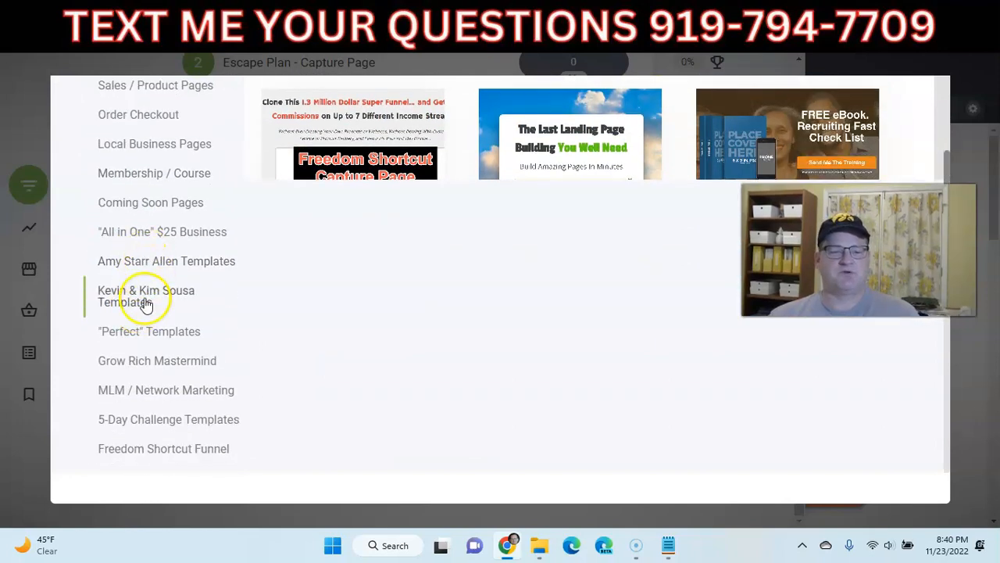
scroll(141, 301, "down", 2)
scroll(132, 311, "down", 2)
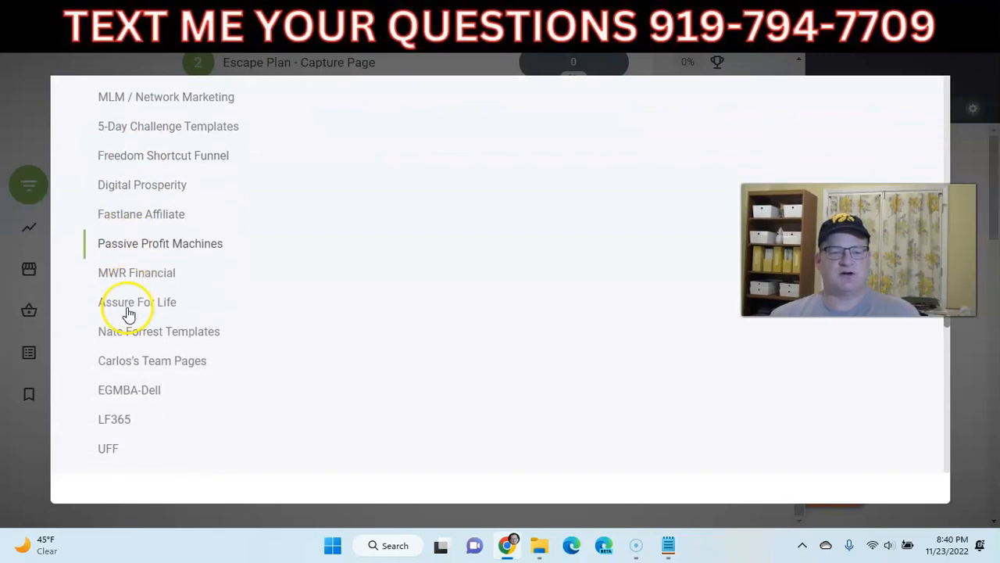
scroll(129, 315, "down", 5)
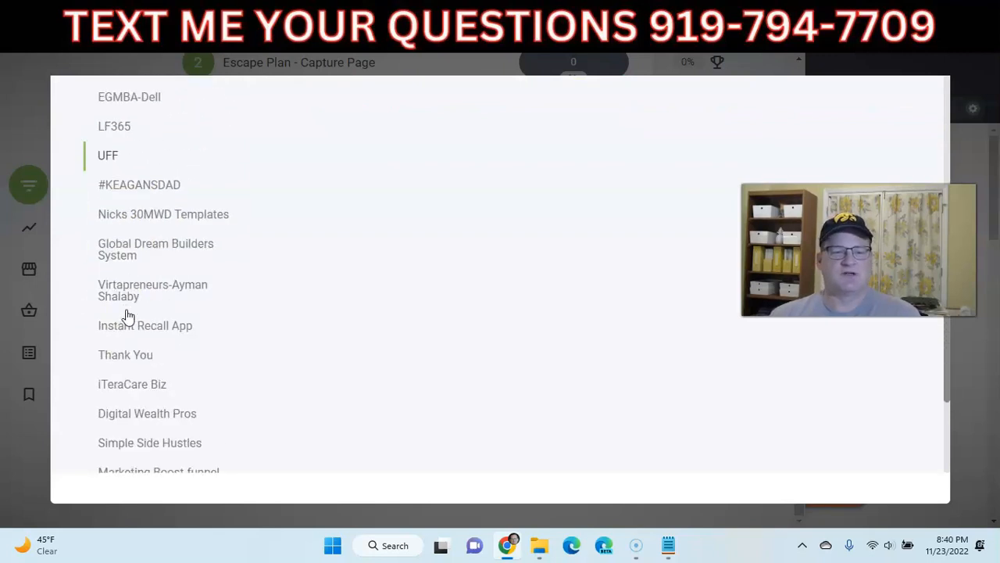
scroll(123, 320, "down", 3)
scroll(124, 321, "up", 7)
scroll(124, 320, "up", 5)
left_click(156, 178)
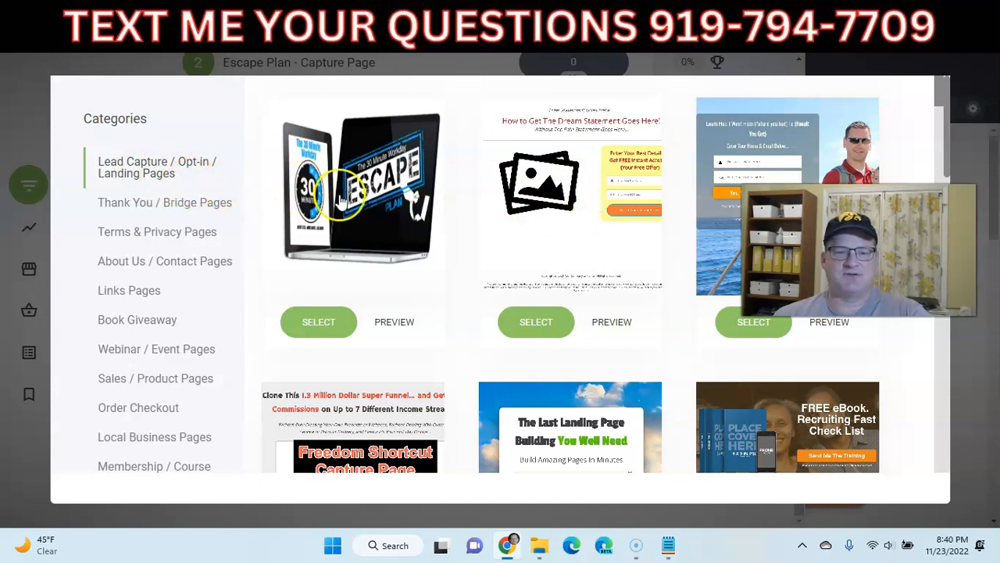
Step: Examine the available lead capture page templates for their layouts and styles
scroll(476, 213, "down", 1)
scroll(476, 213, "down", 3)
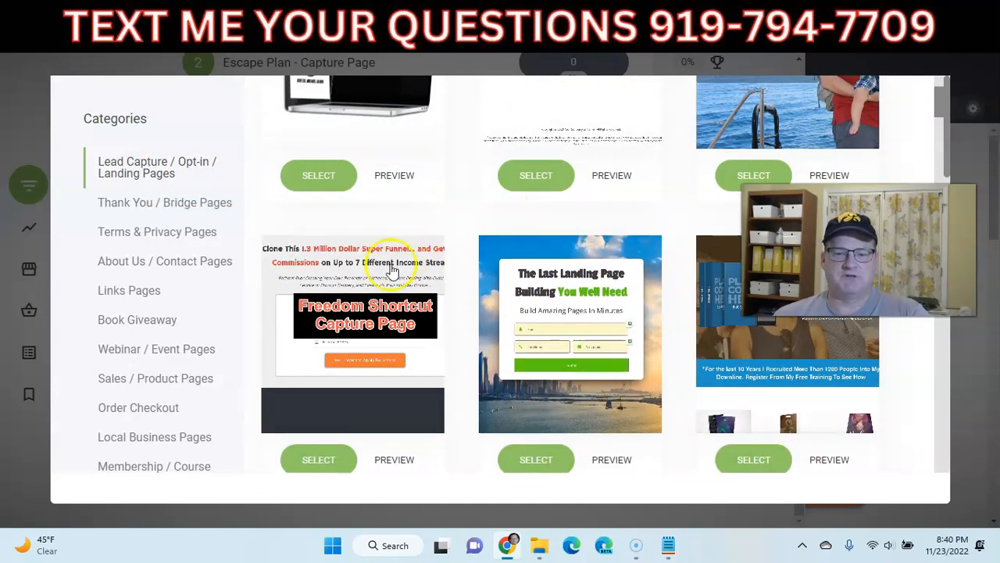
scroll(491, 223, "down", 4)
scroll(459, 231, "down", 1)
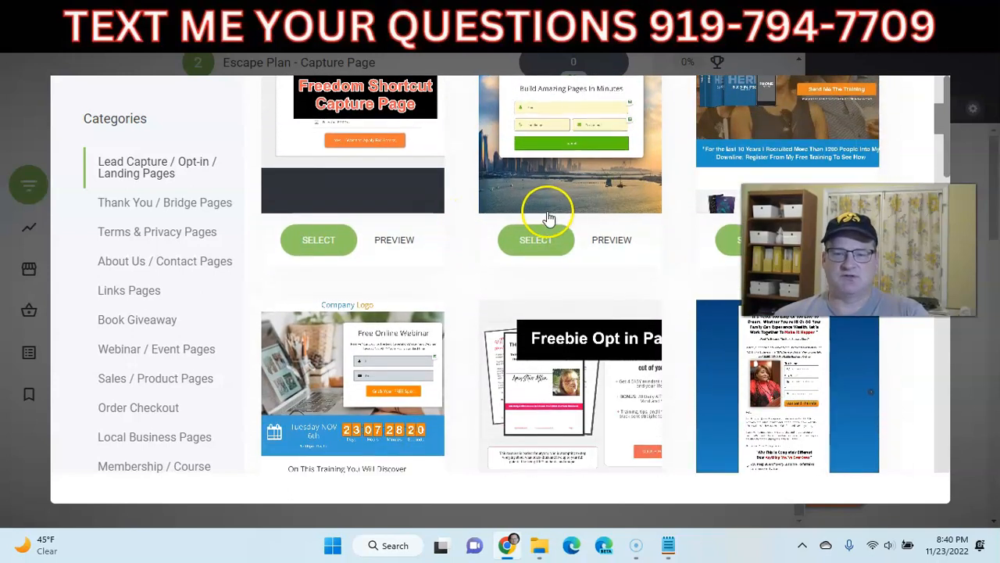
scroll(515, 231, "down", 2)
scroll(508, 258, "down", 5)
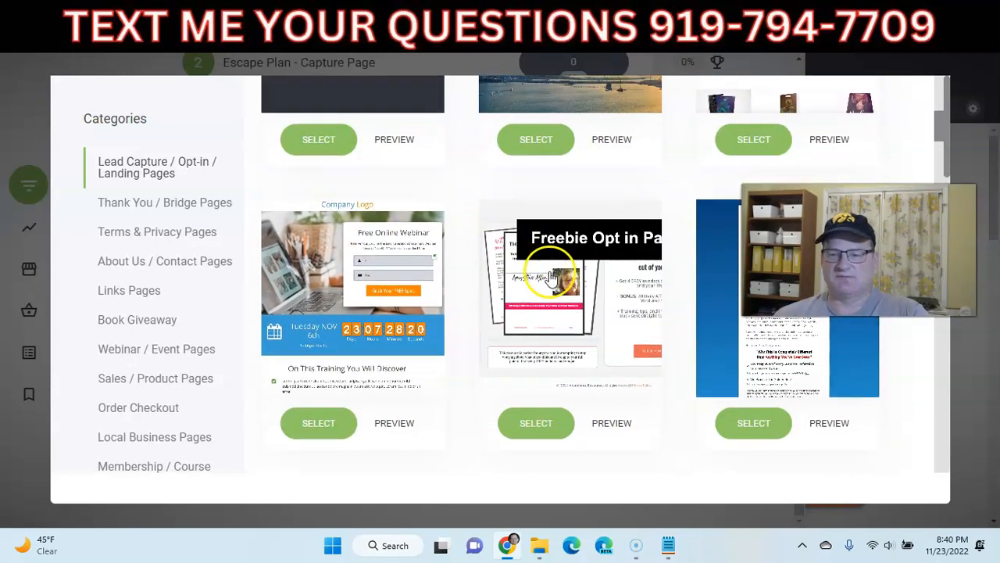
scroll(494, 250, "down", 8)
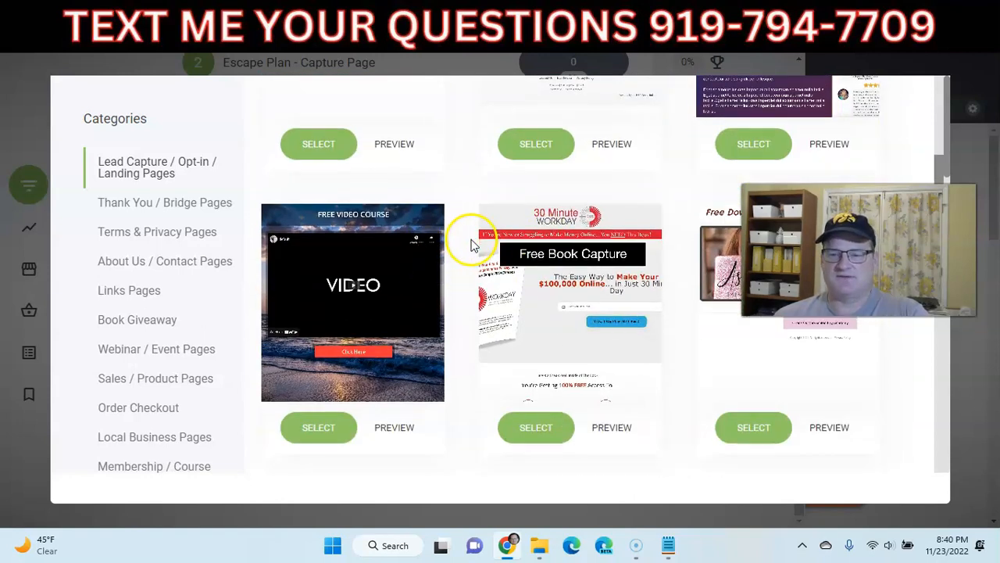
scroll(457, 234, "down", 4)
scroll(461, 243, "down", 5)
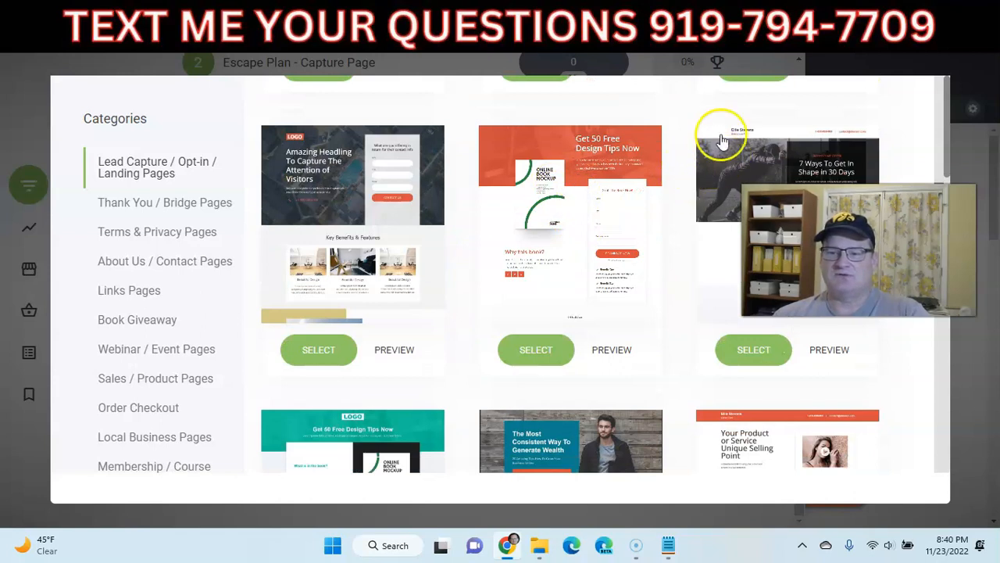
scroll(410, 209, "down", 4)
scroll(438, 227, "down", 1)
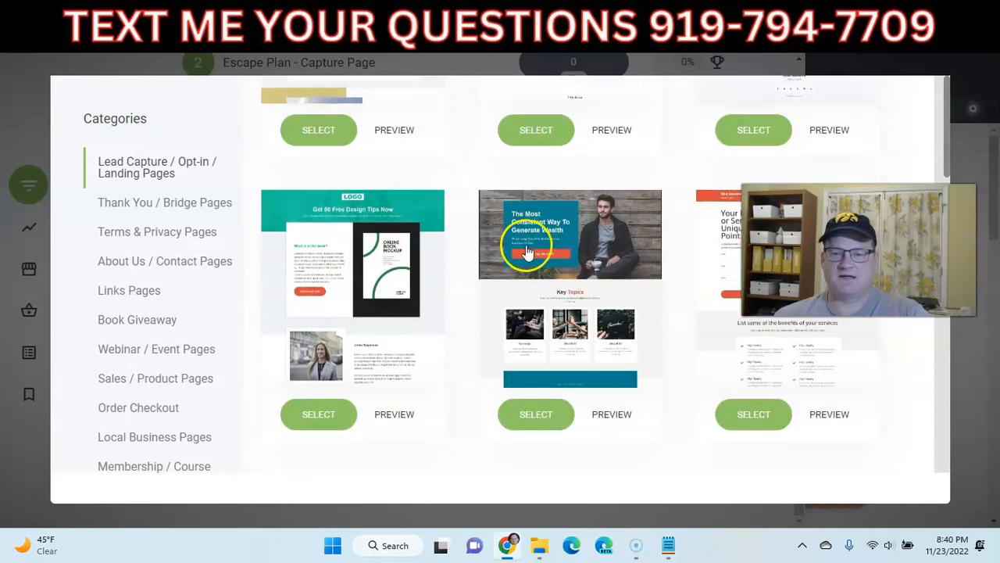
scroll(469, 264, "down", 6)
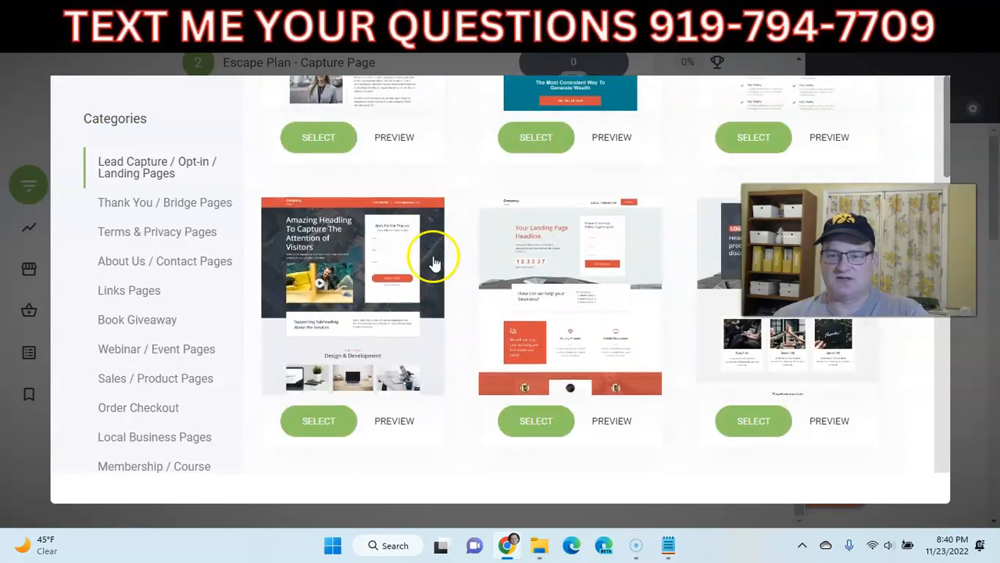
Step: Preview the lead capture template with the orange header and the heading about capturing visitors' attention, and close the preview
left_click(391, 404)
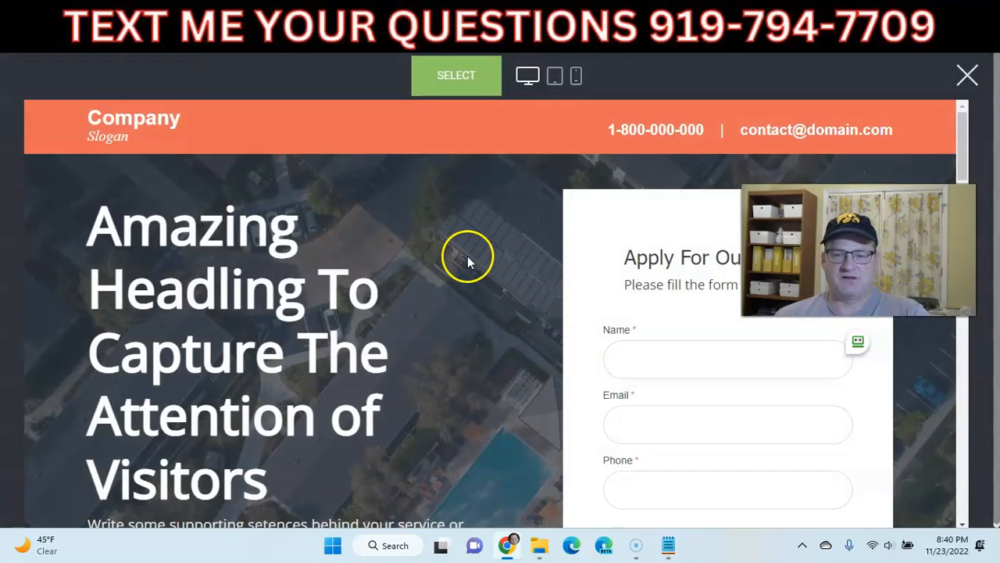
scroll(462, 255, "down", 5)
scroll(446, 264, "up", 2)
scroll(431, 263, "up", 3)
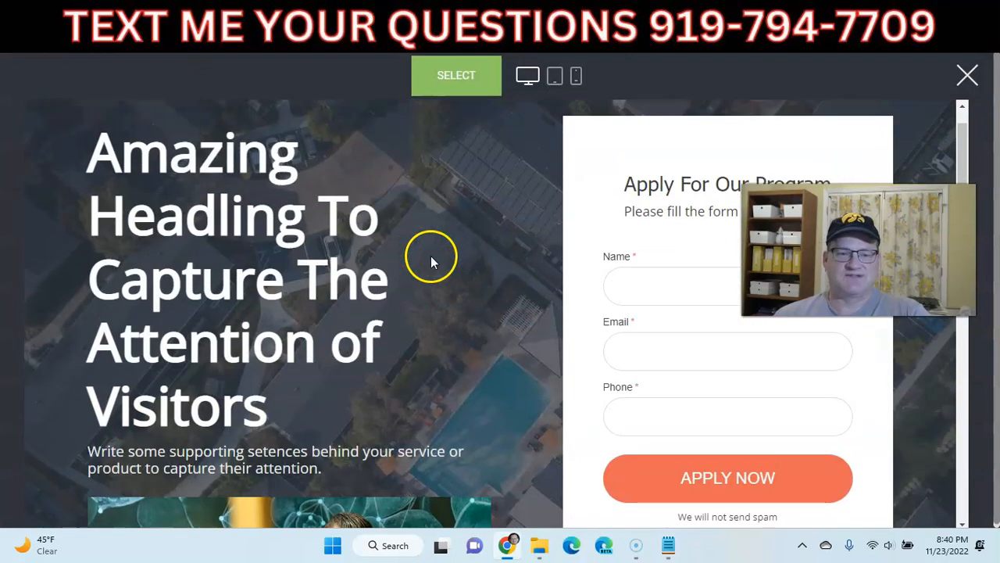
left_click(968, 76)
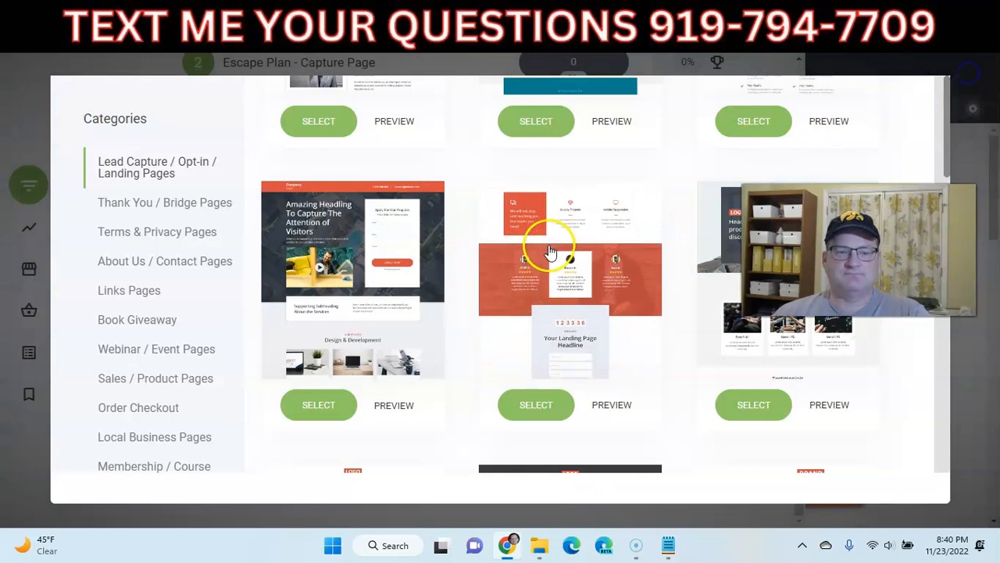
Step: Choose the "Learn How I Went From" family photo template and add it as a new page named welcome with the URL ending welcome
scroll(550, 250, "down", 5)
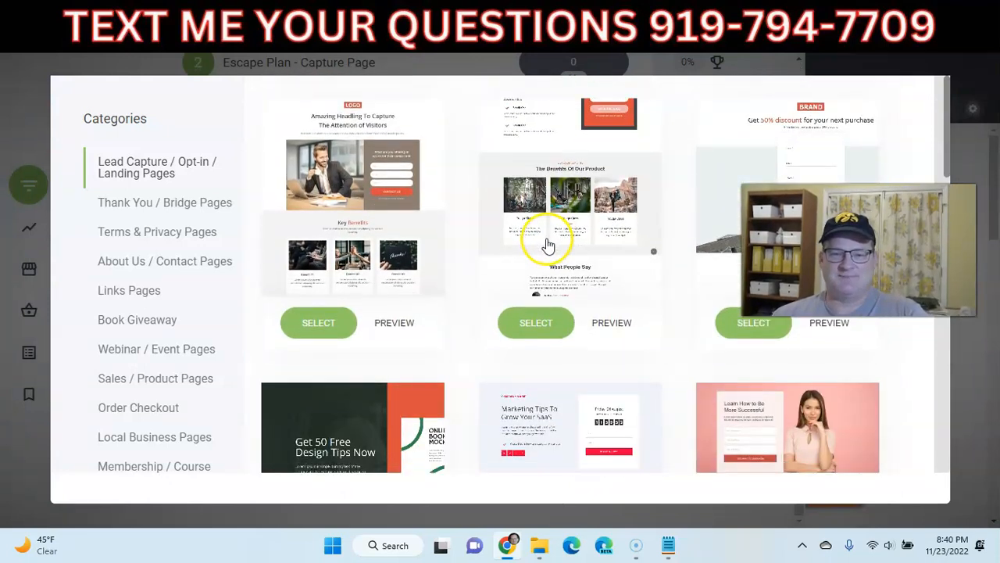
scroll(548, 245, "down", 4)
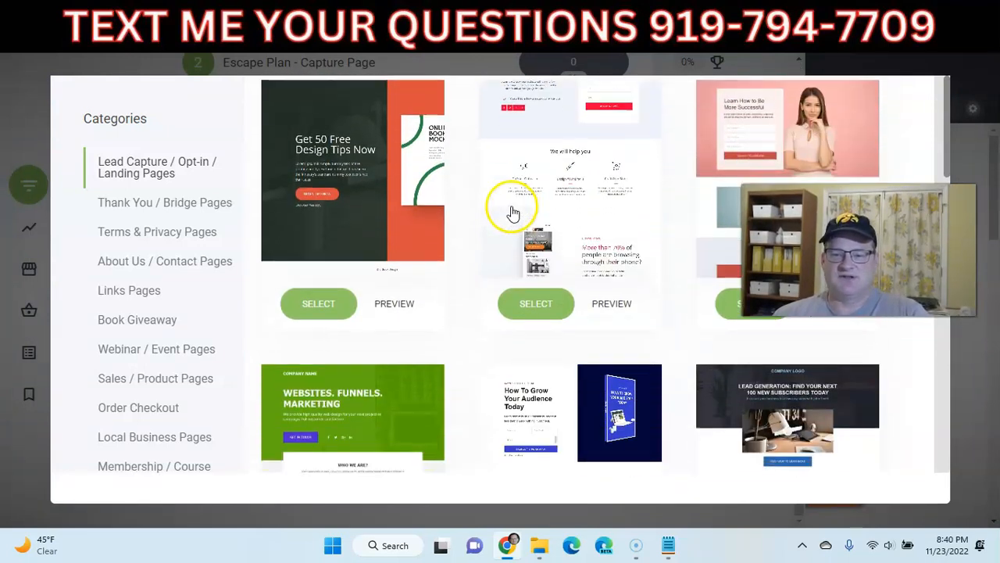
scroll(512, 212, "down", 6)
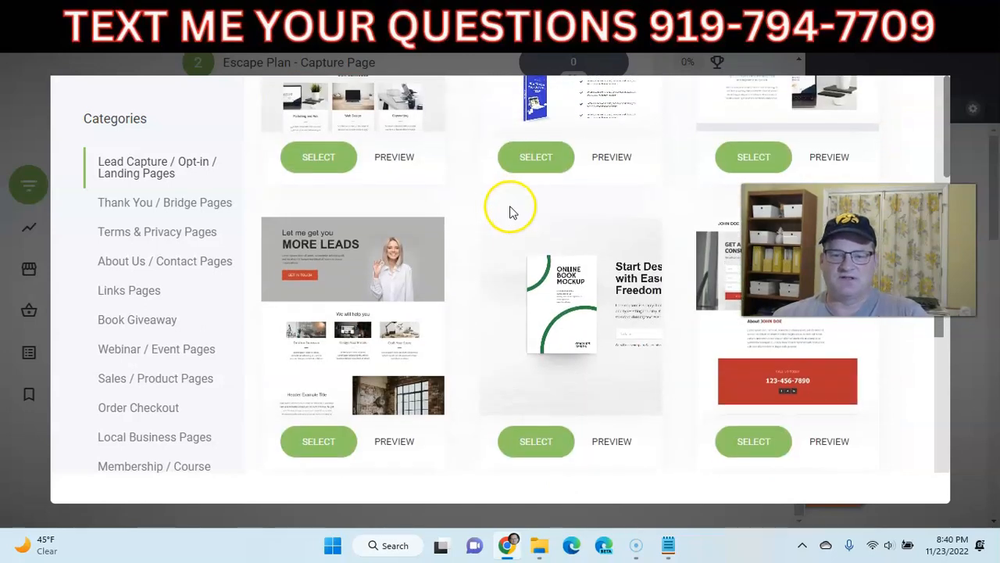
scroll(509, 211, "down", 4)
scroll(515, 226, "down", 6)
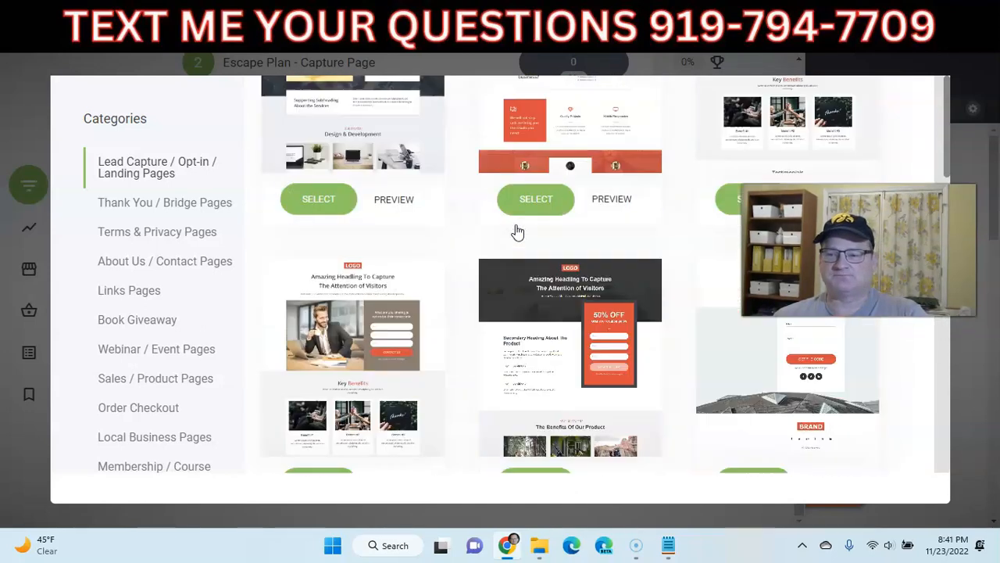
scroll(516, 232, "down", 10)
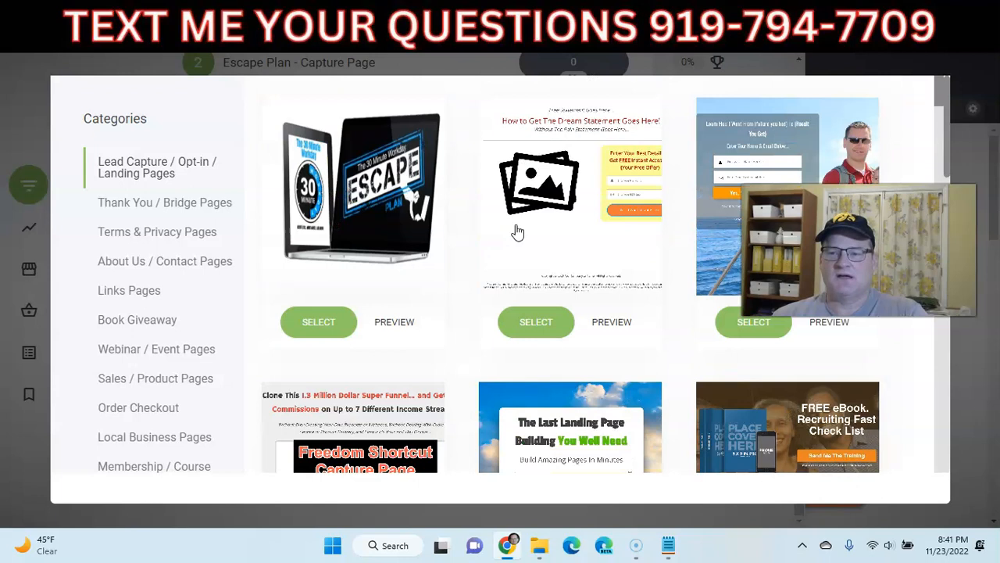
left_click(763, 328)
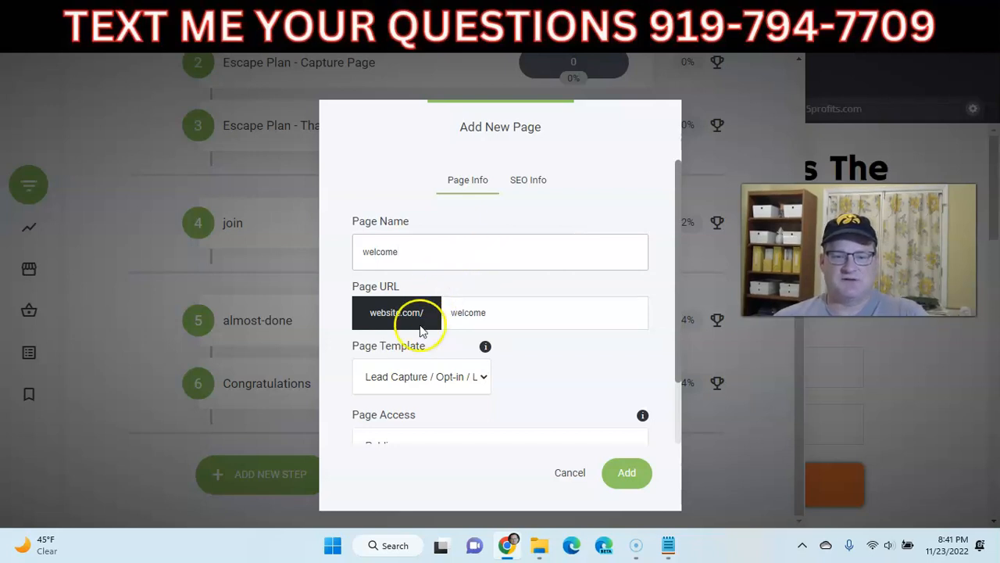
scroll(581, 357, "down", 1)
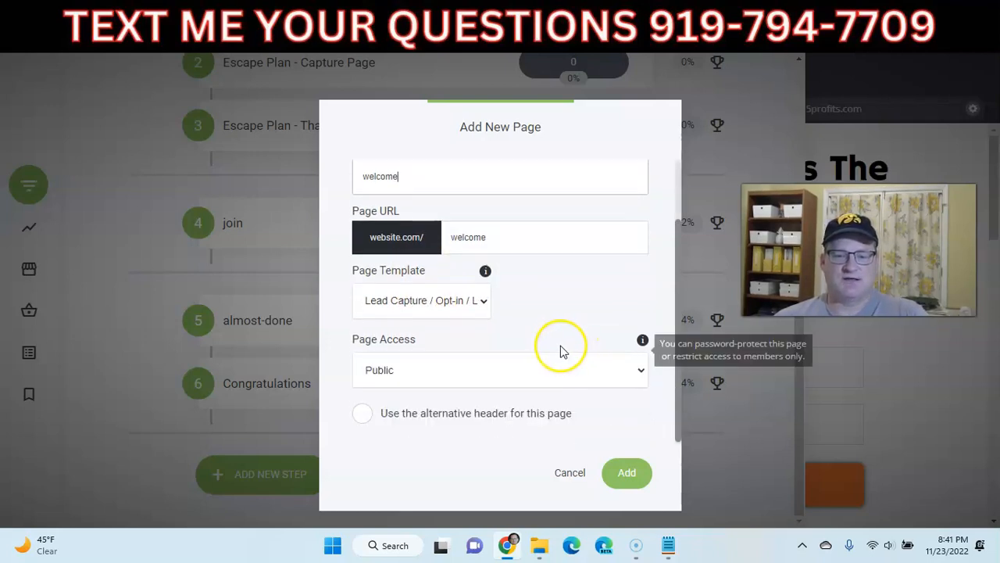
left_click(625, 475)
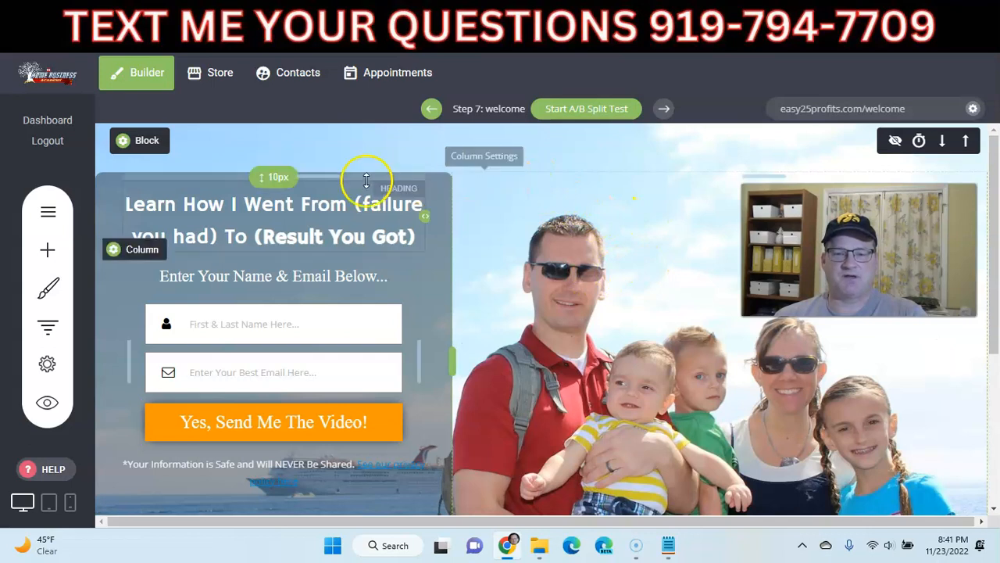
Step: Set the spacing above the two columns in the welcome page's block to 81 px
mouse_move(317, 174)
left_mouse_down()
mouse_move(315, 295)
mouse_move(336, 163)
mouse_move(334, 175)
left_mouse_up()
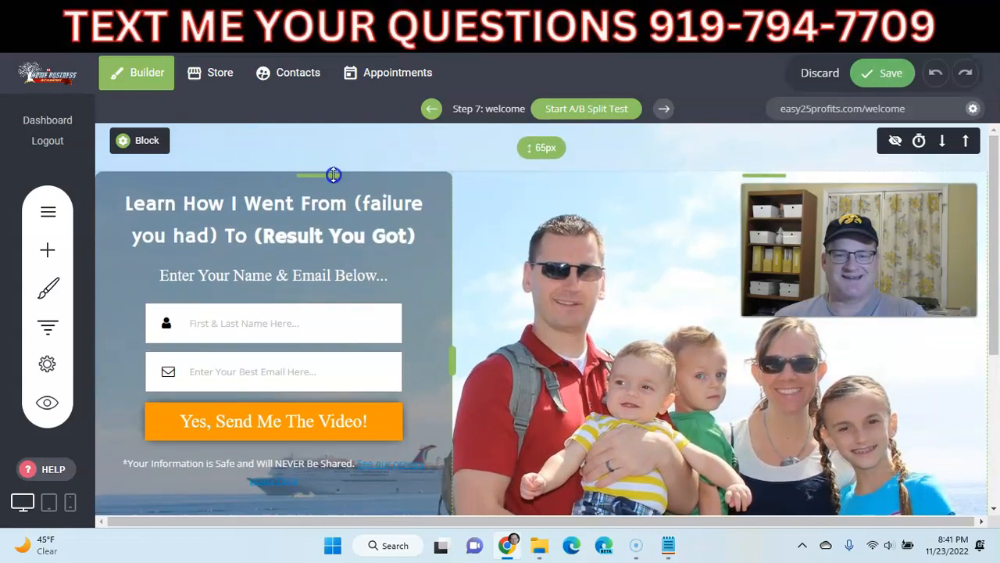
mouse_move(753, 172)
left_mouse_down()
mouse_move(725, 293)
mouse_move(748, 172)
left_mouse_up()
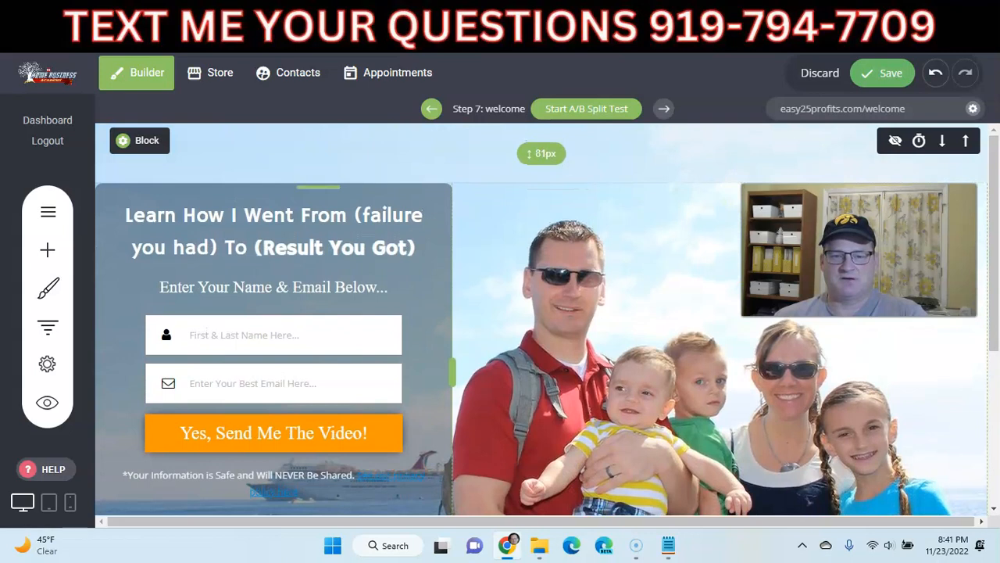
mouse_move(453, 372)
left_mouse_down()
mouse_move(530, 372)
mouse_move(458, 366)
left_mouse_up()
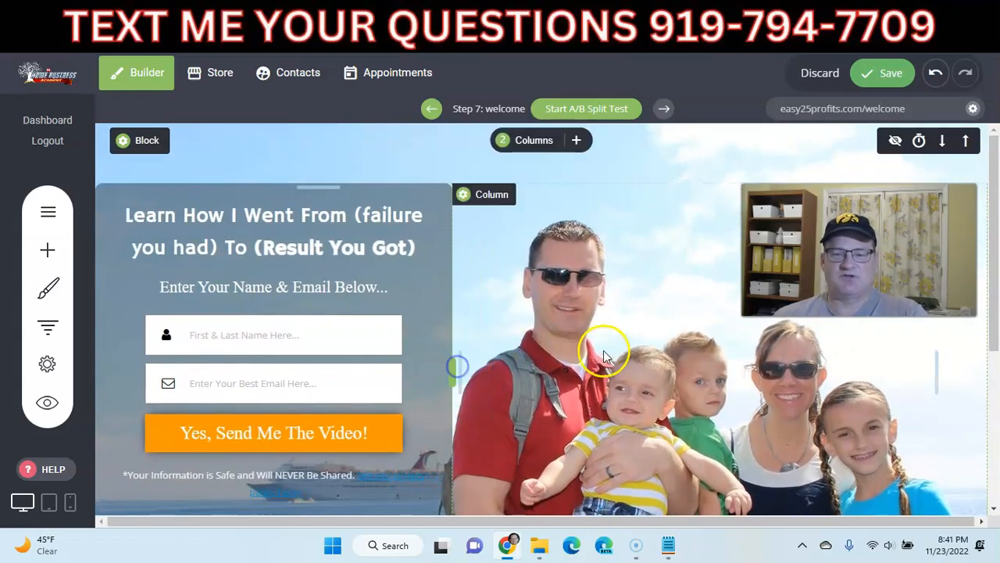
Step: Open the block library at the end of the page, examine its block categories, and close it without adding a block
scroll(629, 301, "down", 4)
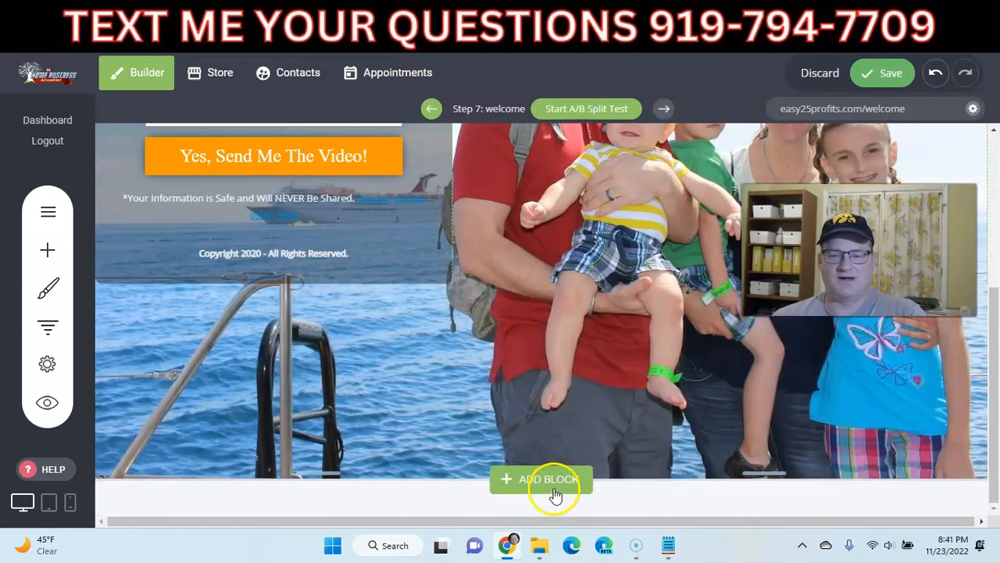
left_click(551, 480)
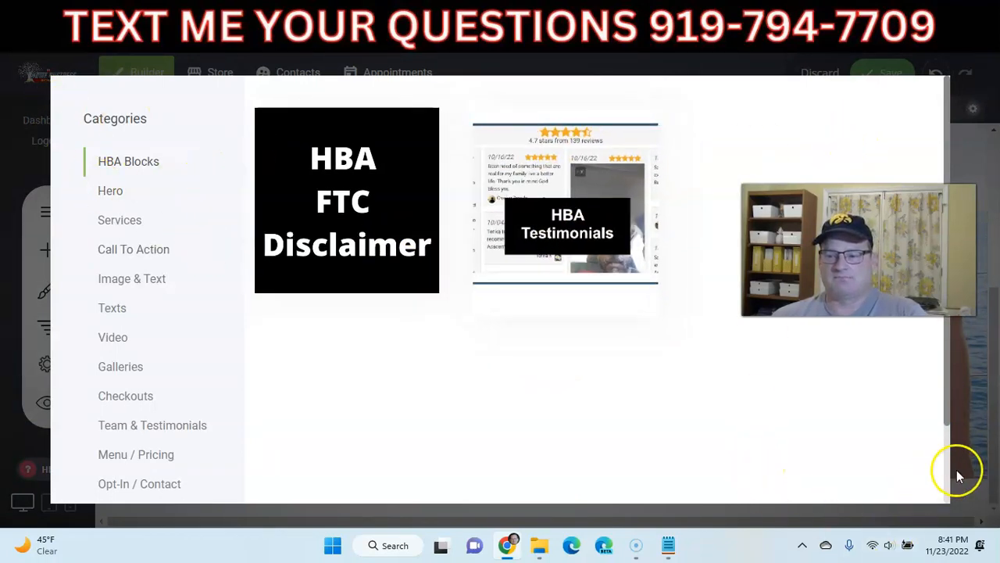
scroll(812, 431, "down", 1)
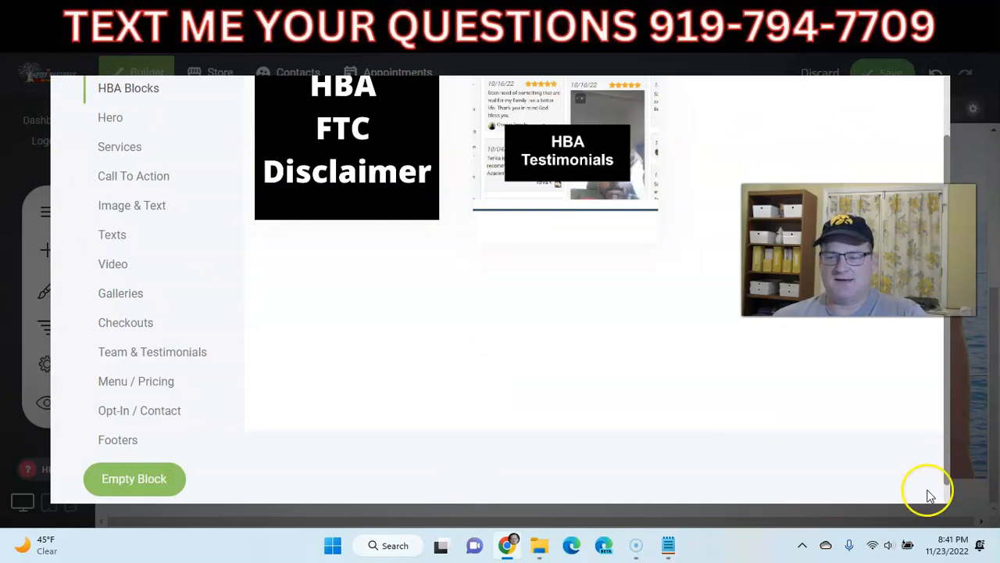
left_click(966, 487)
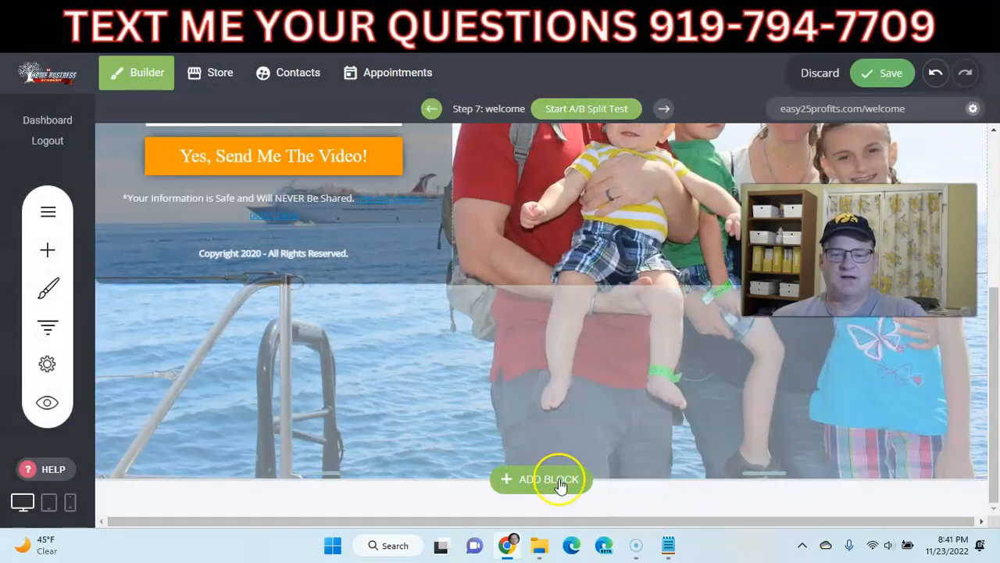
scroll(558, 431, "up", 3)
left_click(627, 427)
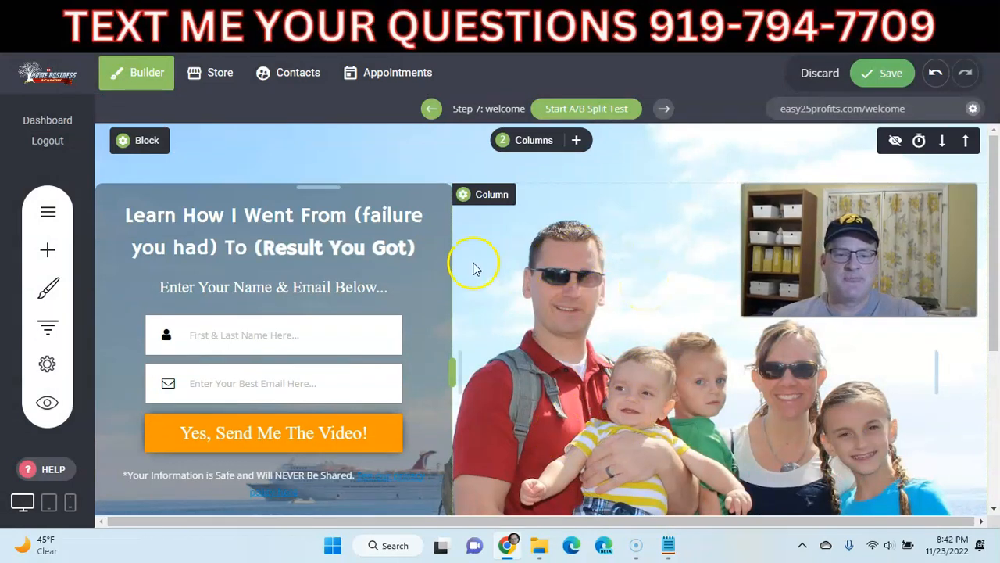
Step: Replace "(failure you had)" in the main heading with "Struggling To Pay The Bills"
left_click(303, 223)
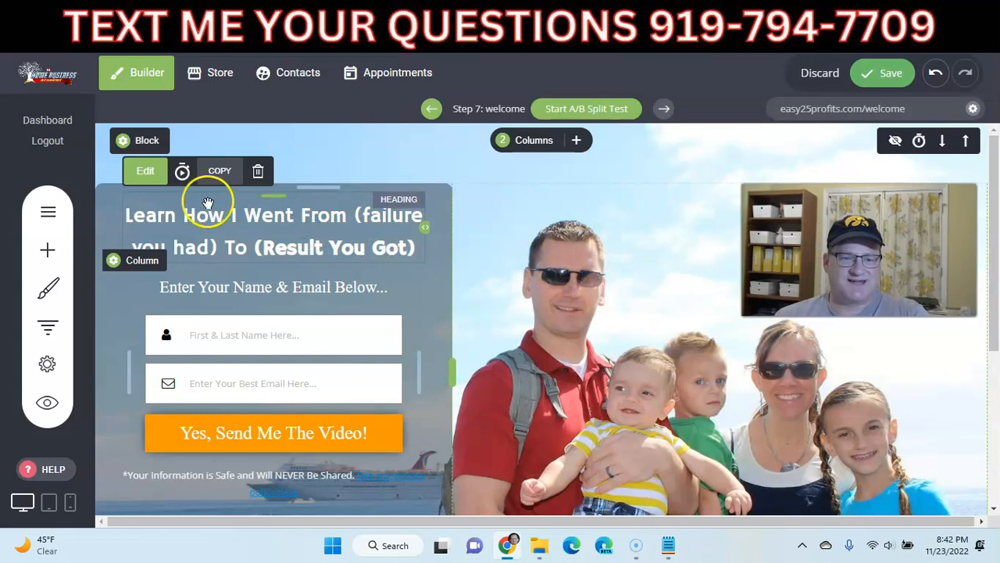
left_click(155, 178)
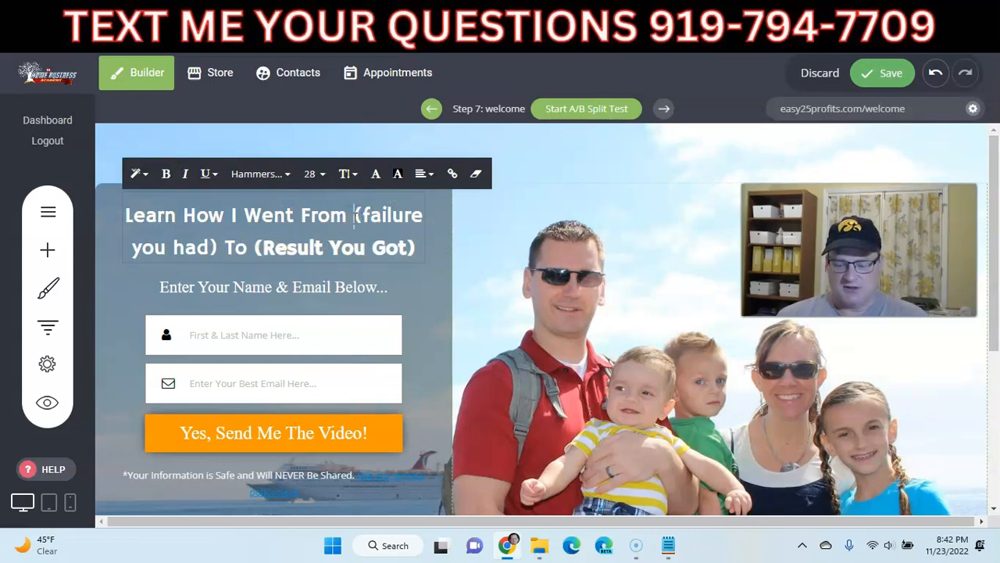
key("Delete")
key("Delete")
key("Delete")
key("Delete")
key("Delete")
key("Delete")
key("Delete")
key("Delete")
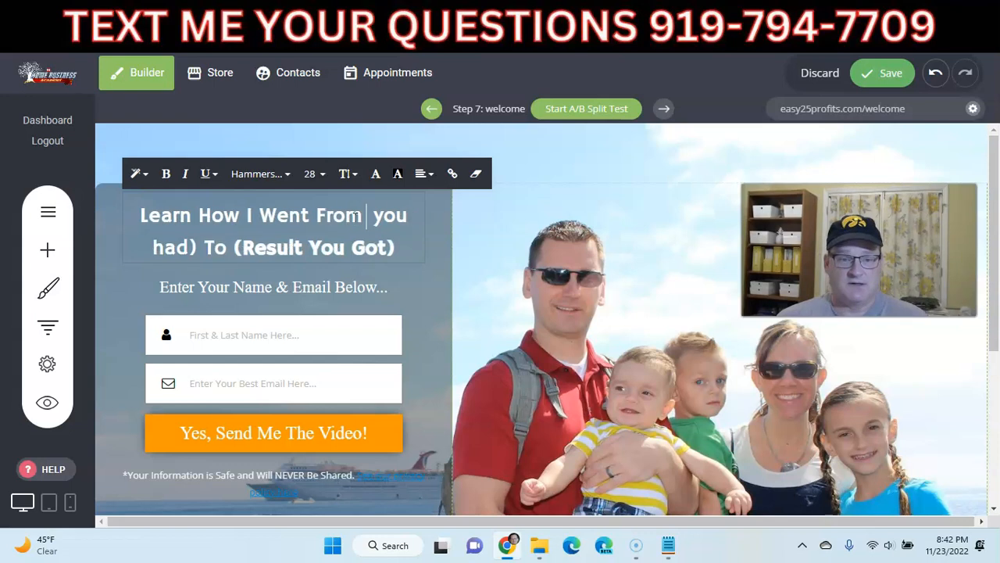
key("Delete")
key("Delete")
key("Delete")
key("Delete")
key("Delete")
key("Delete")
key("Delete")
key("Delete")
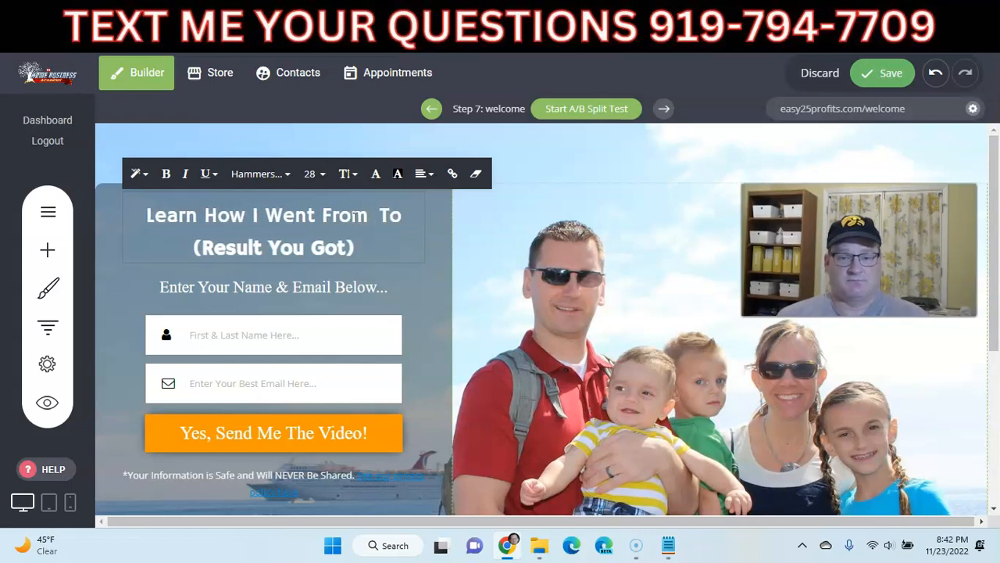
type("Struggling To")
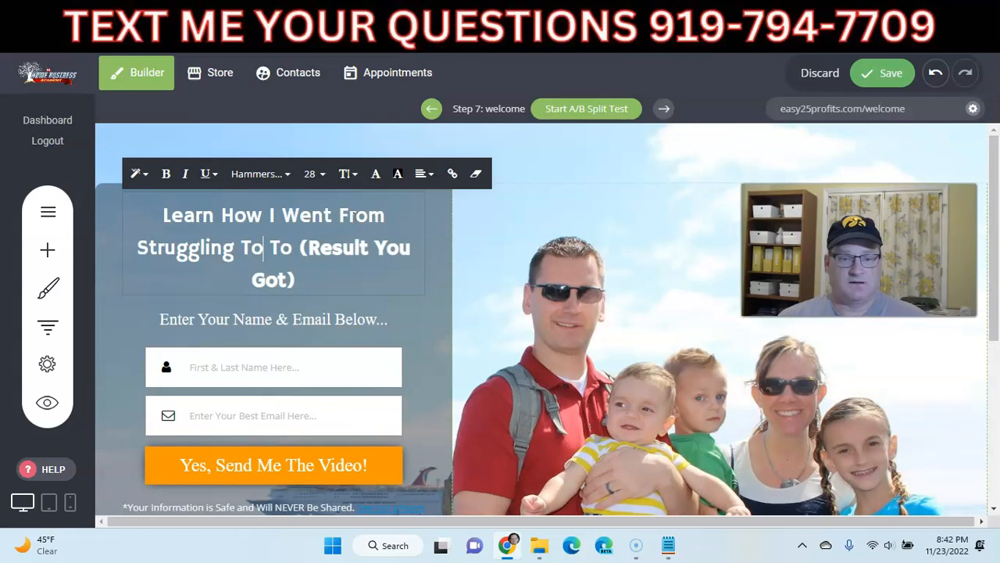
type(" Pay The Bills")
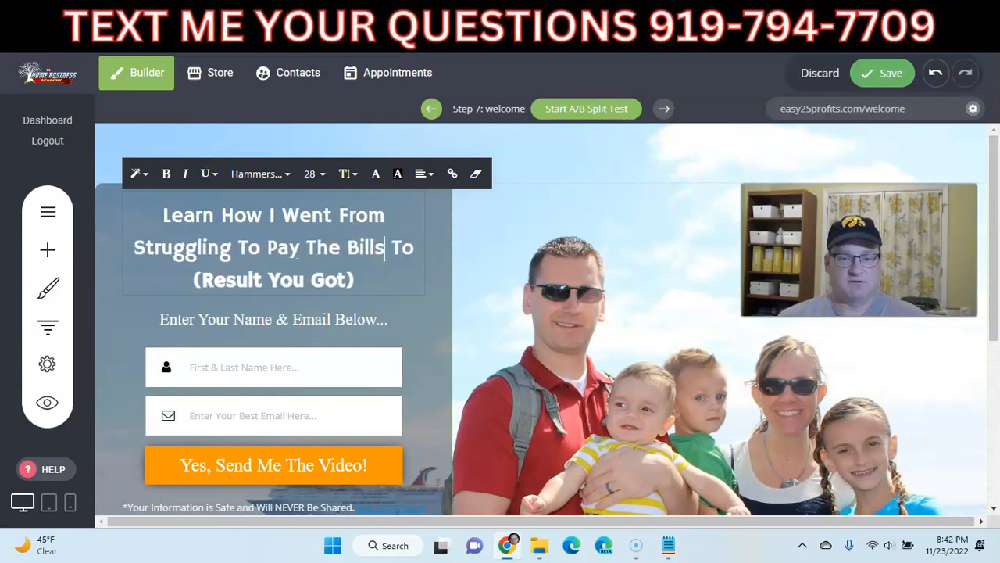
Step: Replace "(Result You Got)" in the main heading with "Living A Lifestyle Of Financial Freedom"
key("BackSpace")
key("BackSpace")
key("BackSpace")
key("BackSpace")
key("BackSpace")
key("BackSpace")
key("BackSpace")
key("BackSpace")
key("BackSpace")
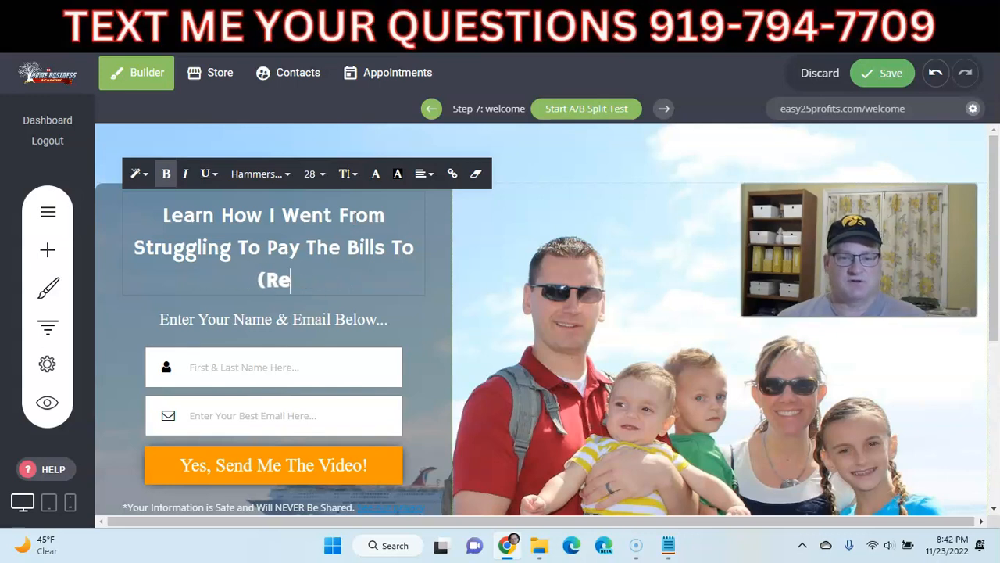
key("BackSpace")
key("BackSpace")
key("BackSpace")
type("Living a")
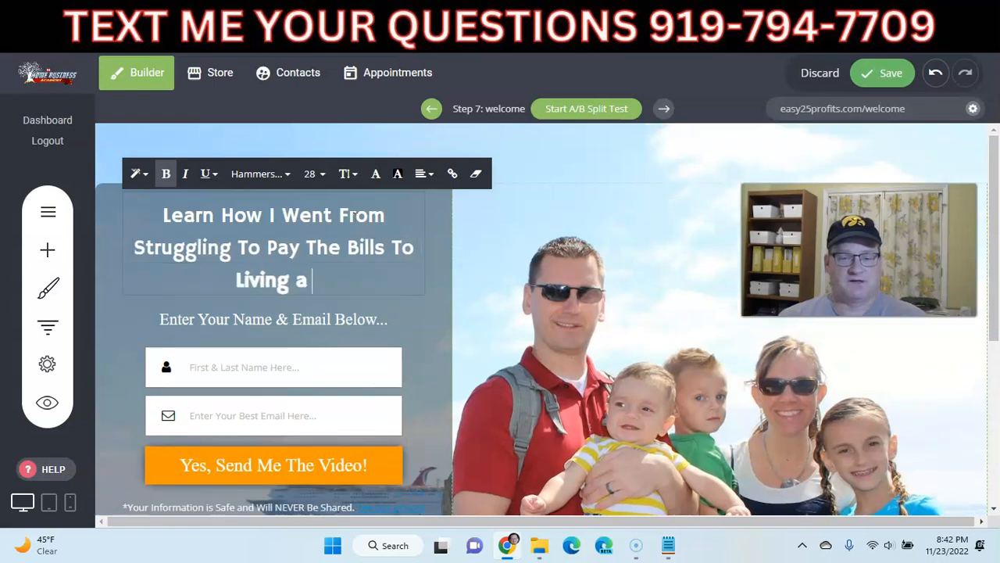
key("BackSpace")
key("BackSpace")
type("A Lifestyle Of Financial Fee")
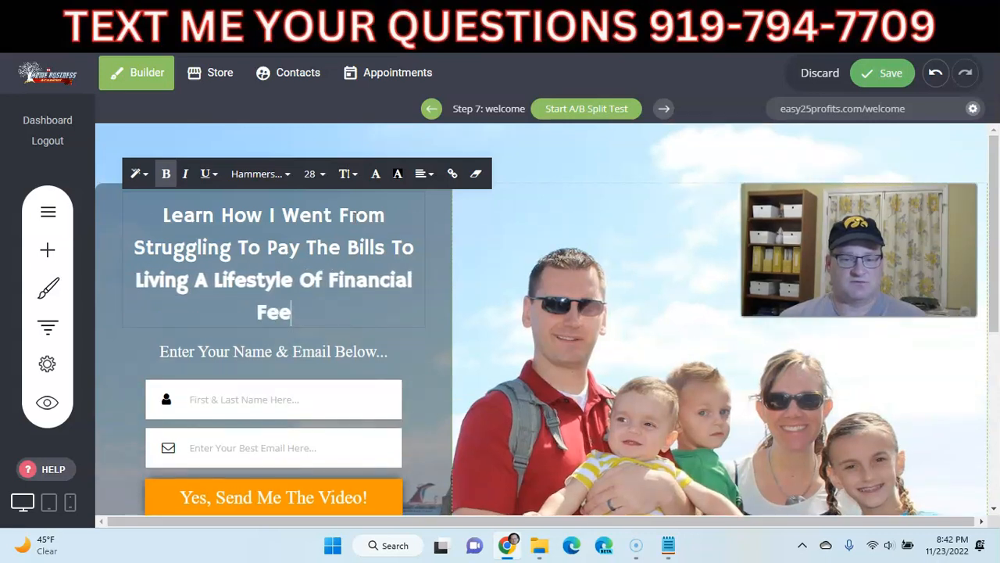
key("BackSpace")
key("BackSpace")
type("ree")
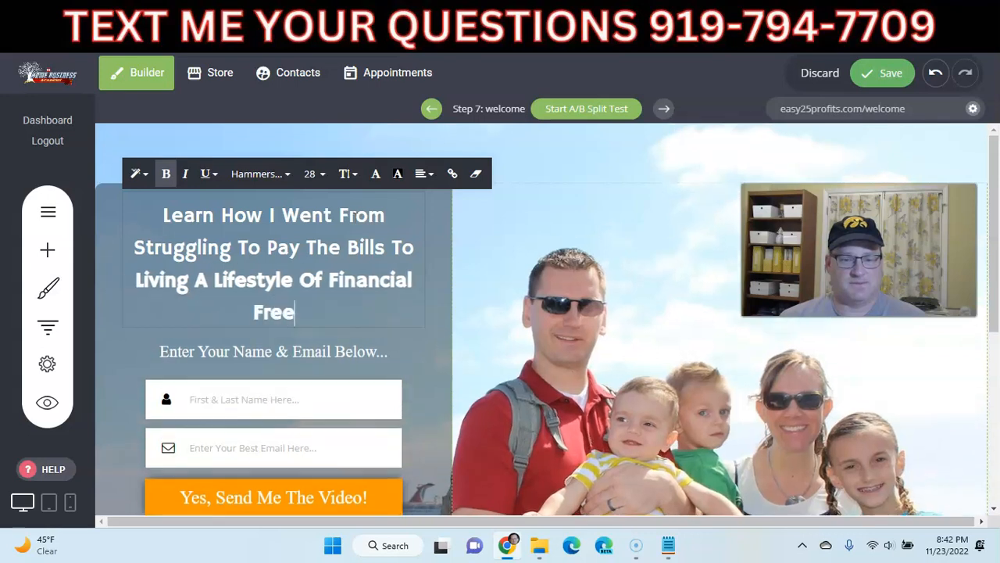
type("dom")
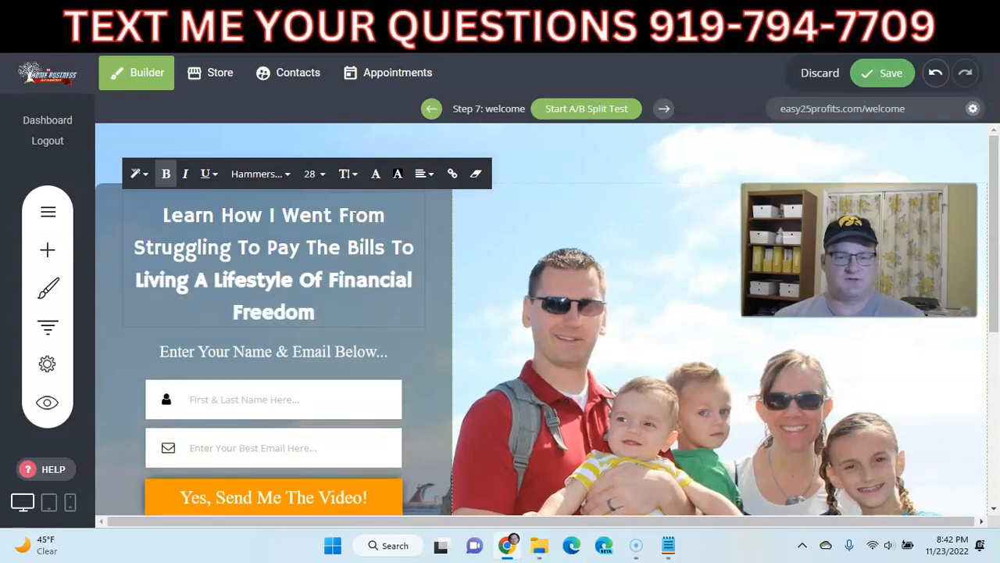
Step: Remove the bold formatting from "Living A Lifestyle Of Financial Freedom" in the heading and color that text red
left_click_drag(315, 313, 138, 284)
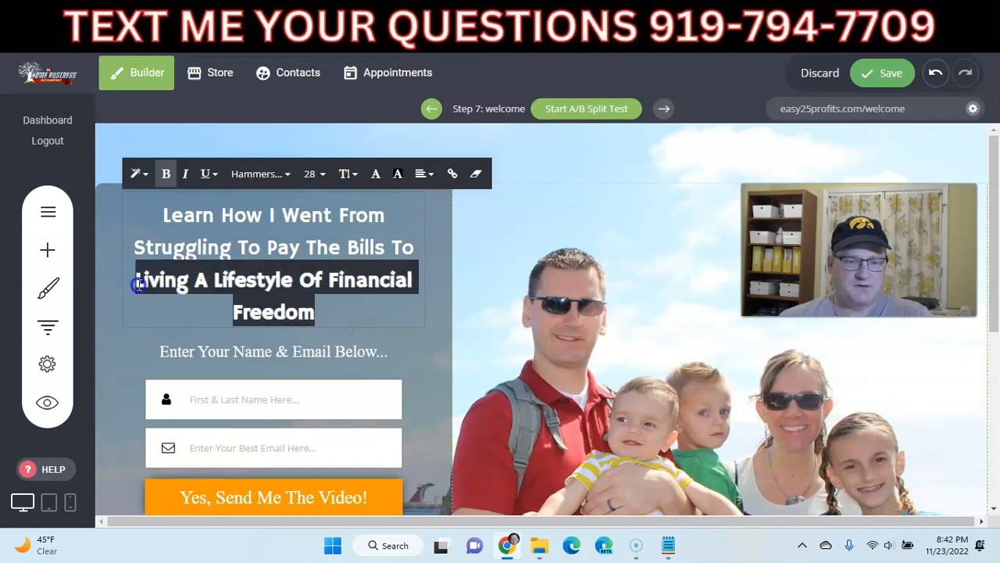
left_click(162, 175)
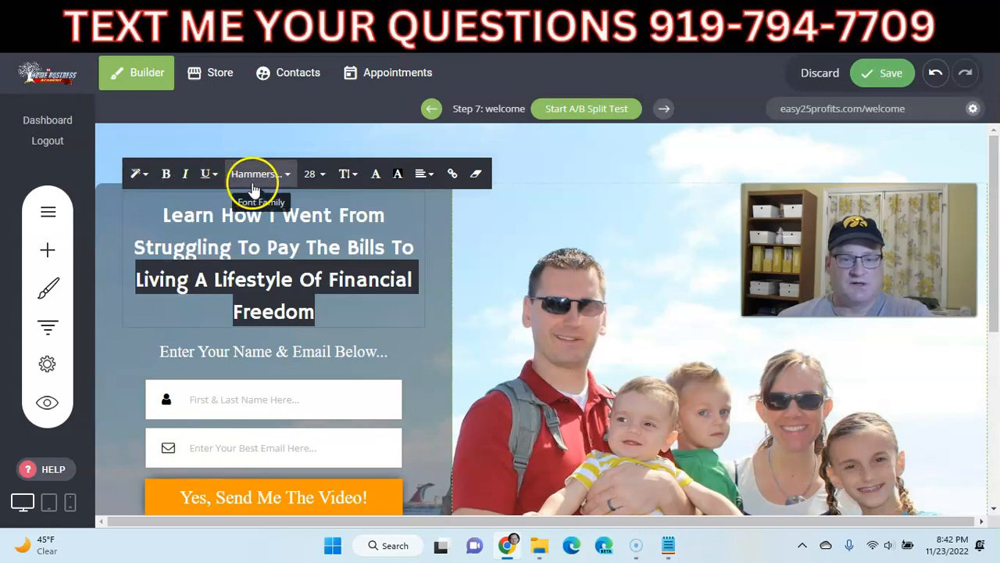
left_click(380, 179)
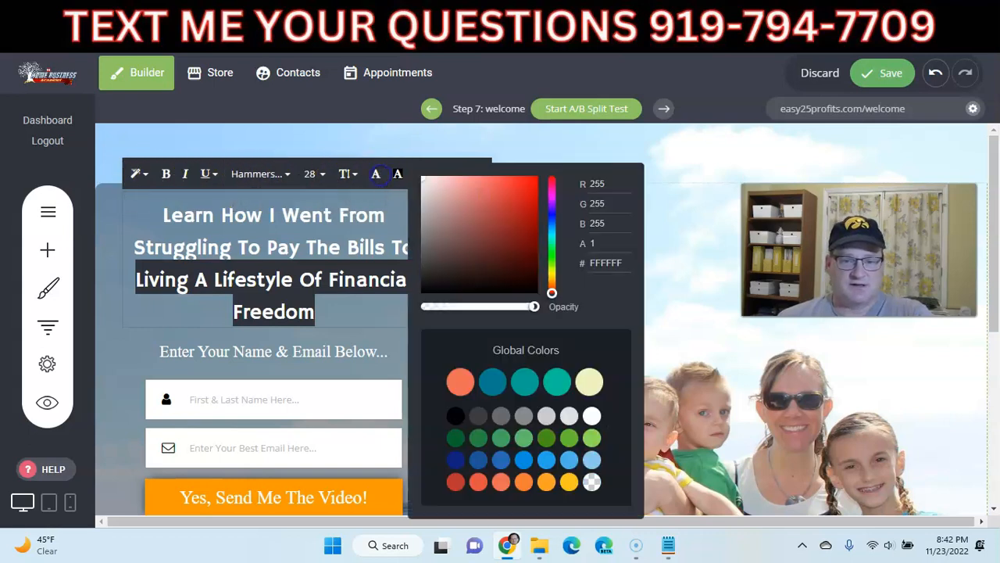
left_click_drag(516, 220, 539, 209)
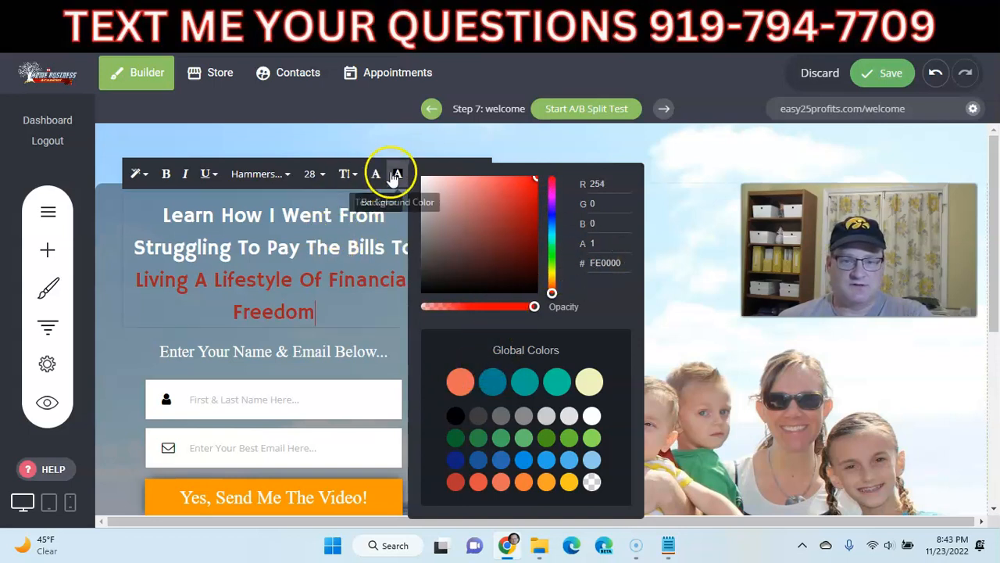
left_click(317, 173)
left_click(383, 295)
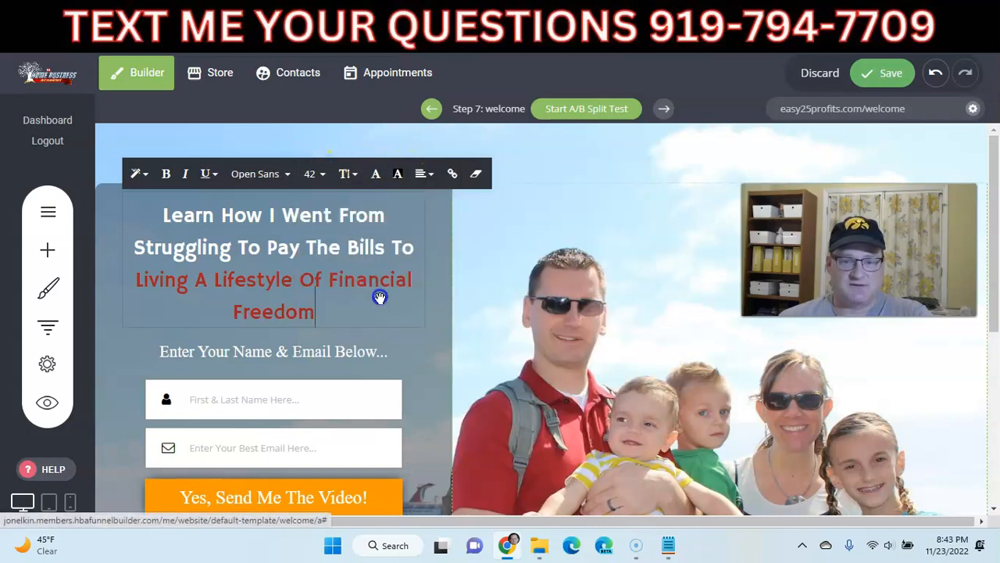
left_click(317, 279)
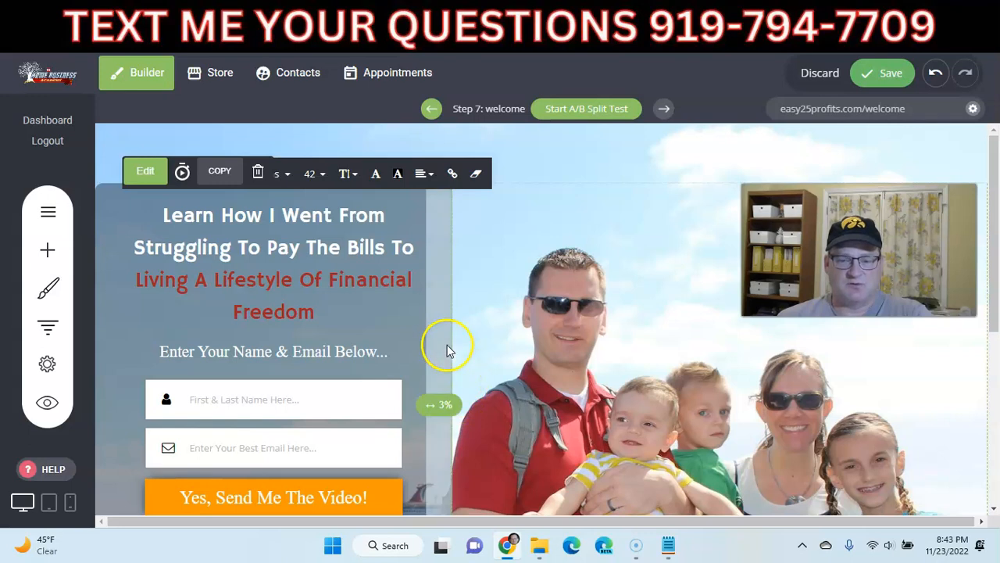
Step: Widen the column holding the heading and opt-in form so that it extends further over the family photo
left_click(516, 279)
left_click_drag(453, 402, 532, 385)
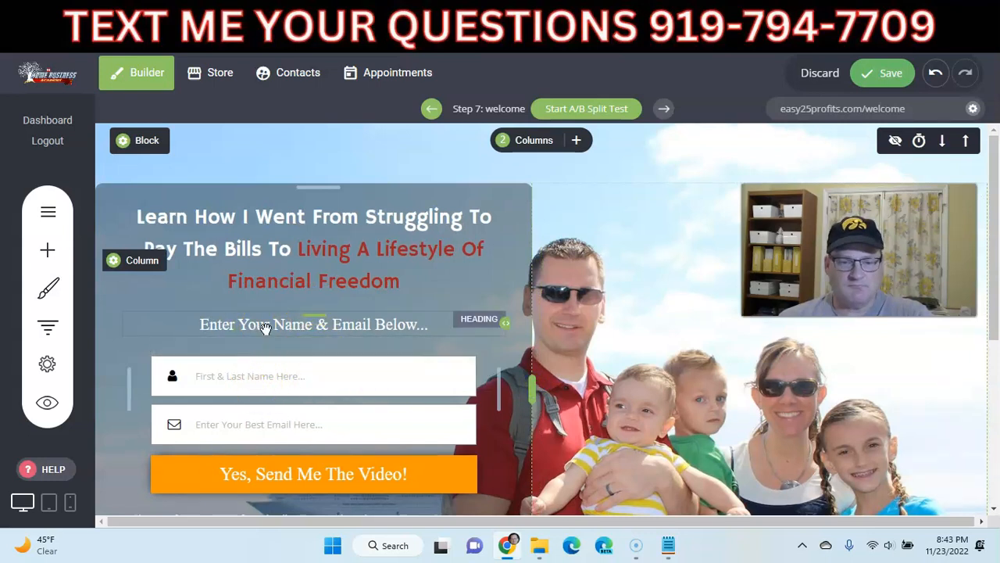
Step: View the opt-in form's list of fields and close it without changes
left_click(244, 393)
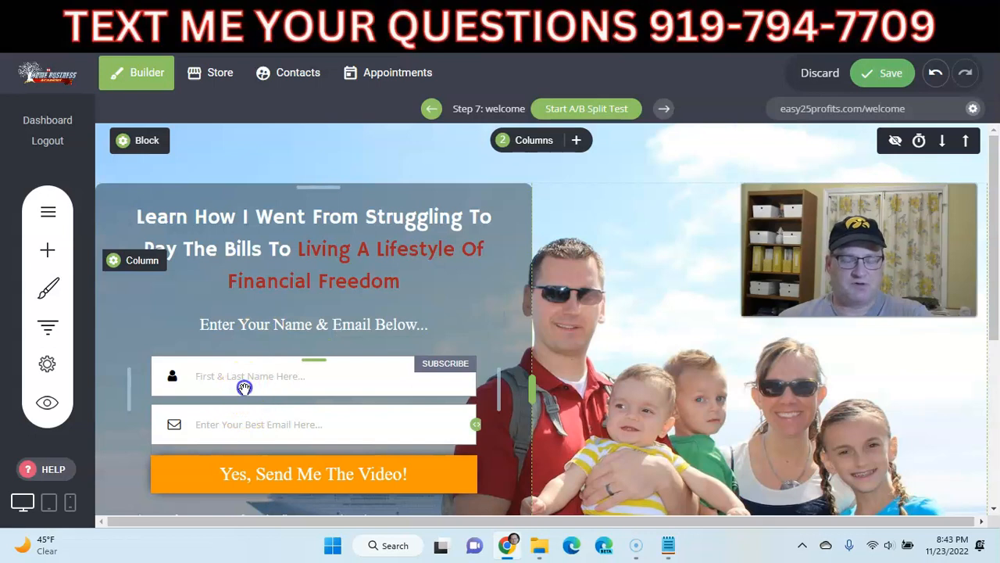
left_click(199, 336)
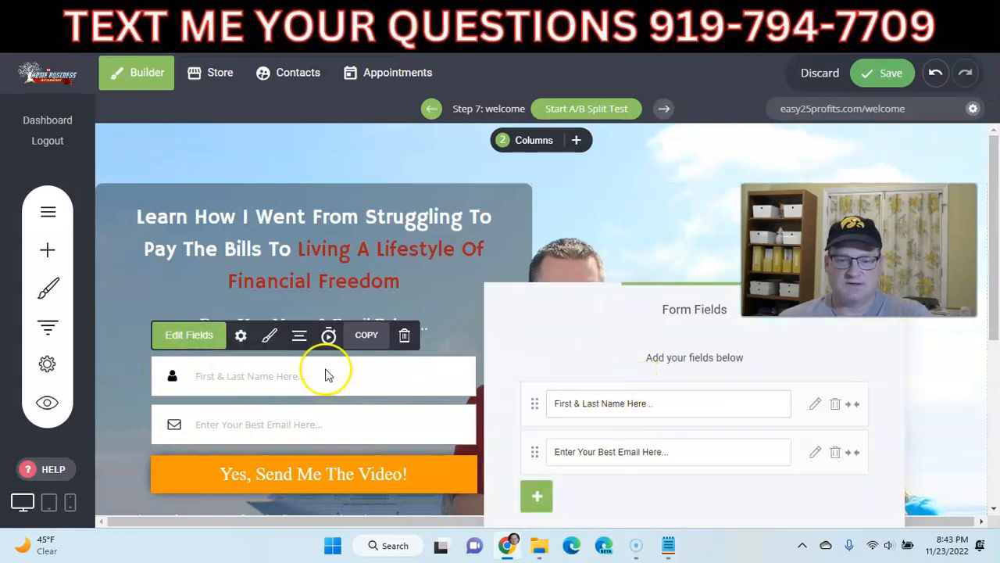
left_click(246, 341)
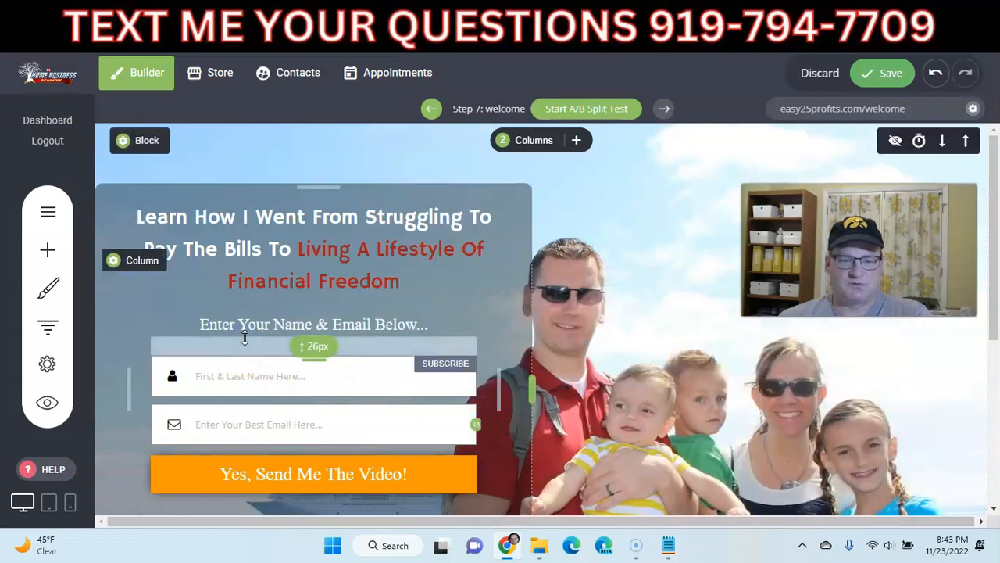
Step: Change the opt-in form's button text to "Yes, Send Me The Information!" in the form settings
left_click(240, 380)
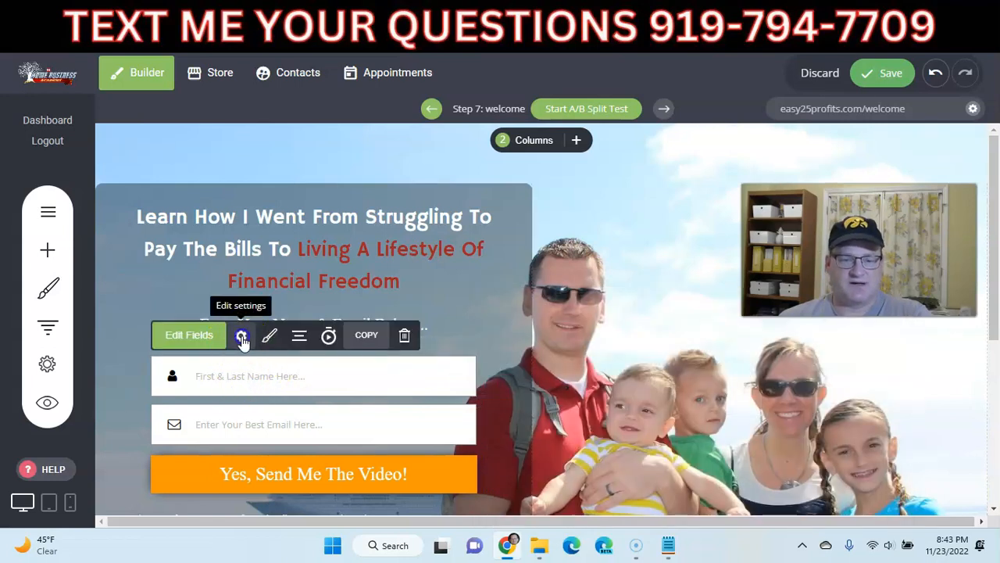
left_click(242, 337)
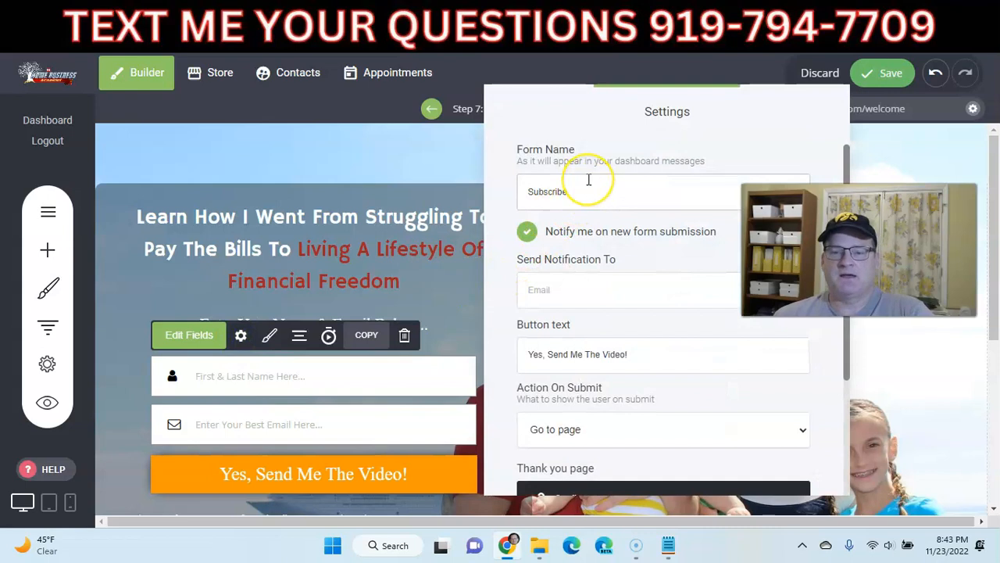
scroll(587, 244, "down", 1)
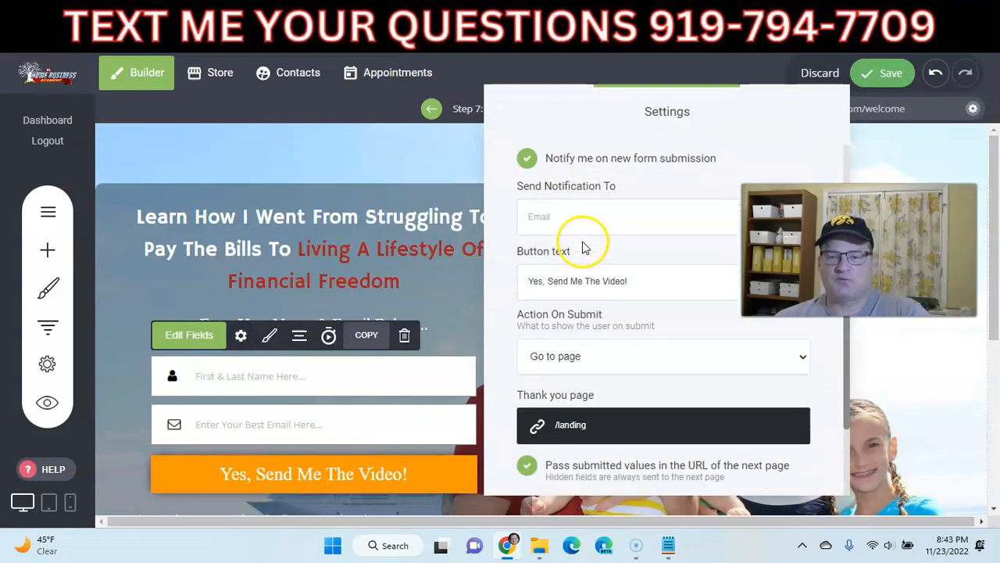
scroll(569, 219, "down", 2)
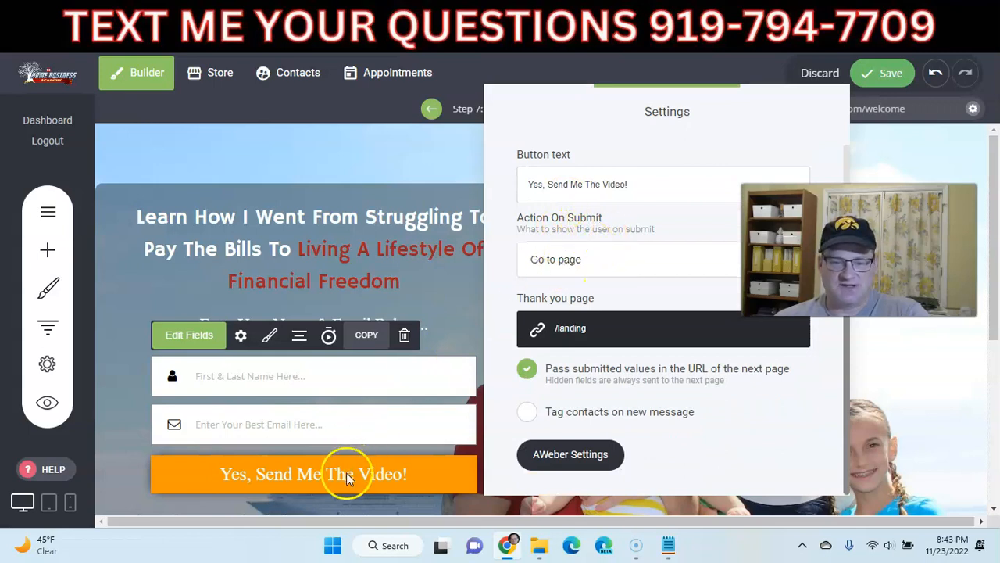
mouse_move(629, 186)
left_mouse_down()
mouse_move(576, 192)
mouse_move(636, 188)
left_mouse_up()
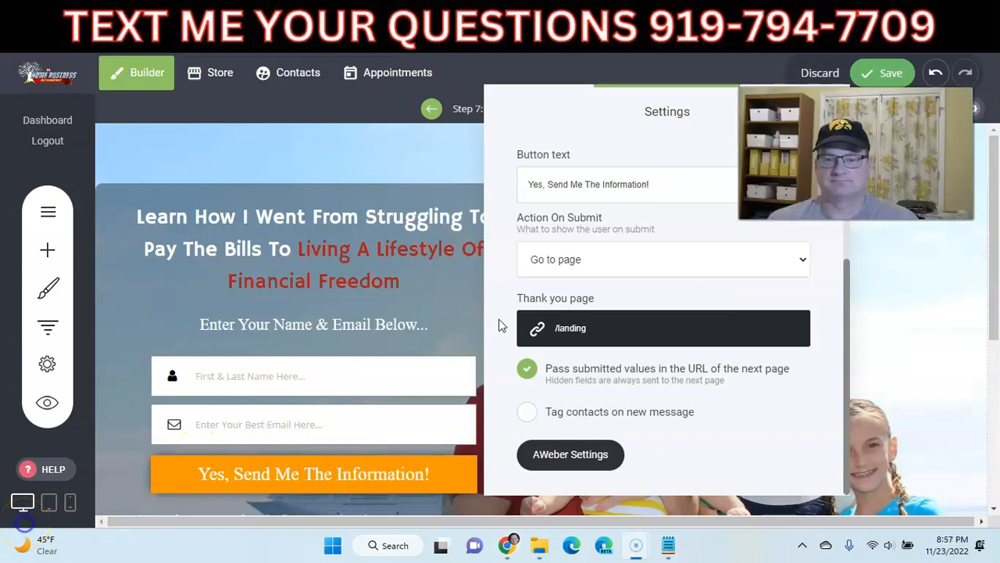
left_click(667, 184)
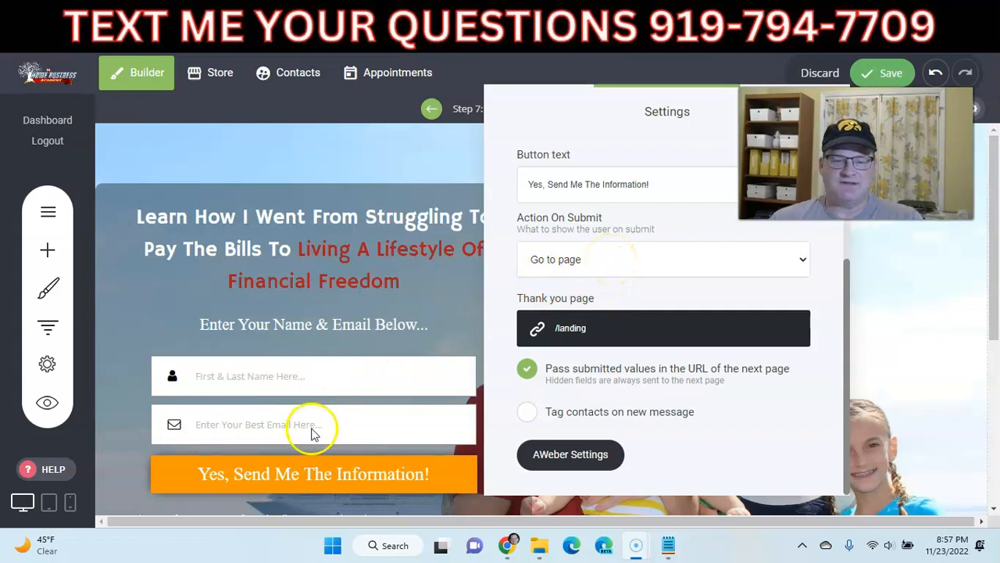
Step: Check the opt-in form's submit actions, keeping Go to page selected, and review its thank-you page and contact options
left_click(574, 262)
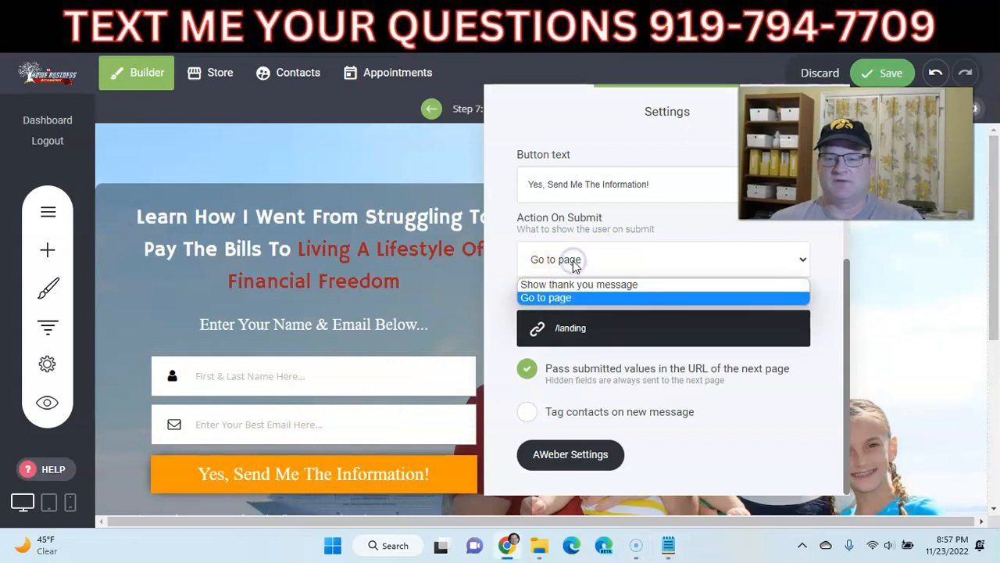
left_click(572, 299)
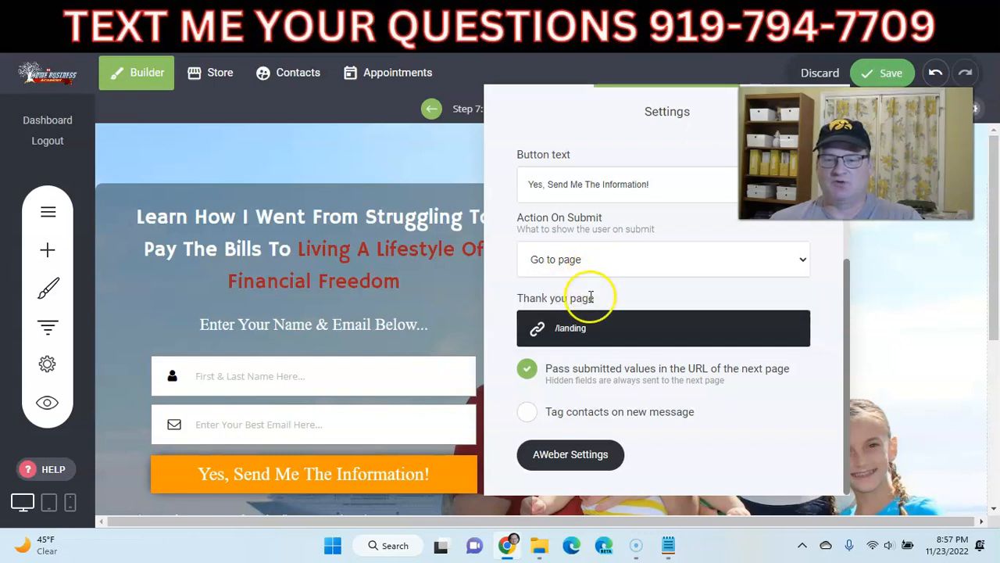
left_click(616, 329)
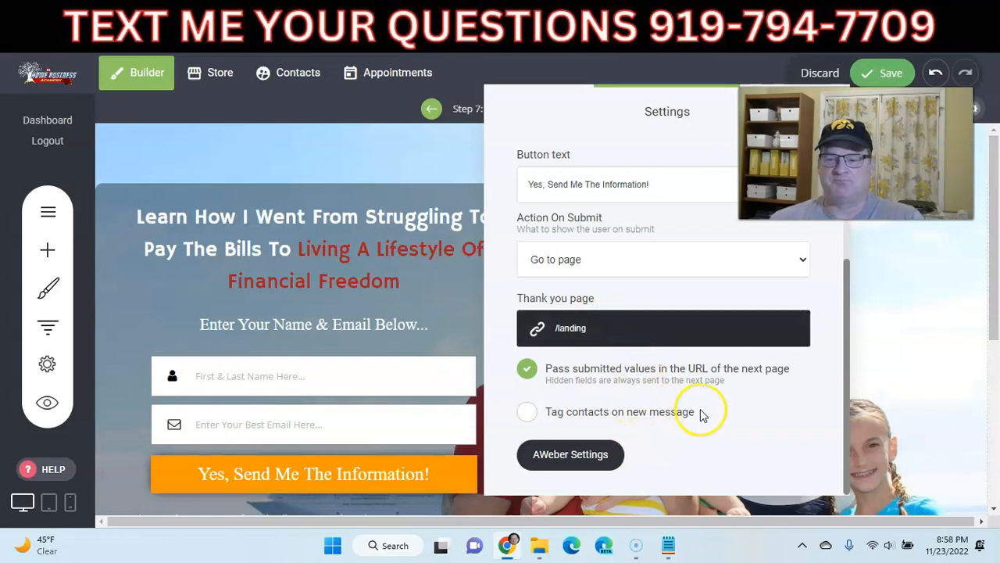
scroll(655, 423, "up", 1)
scroll(652, 383, "up", 2)
scroll(637, 336, "down", 3)
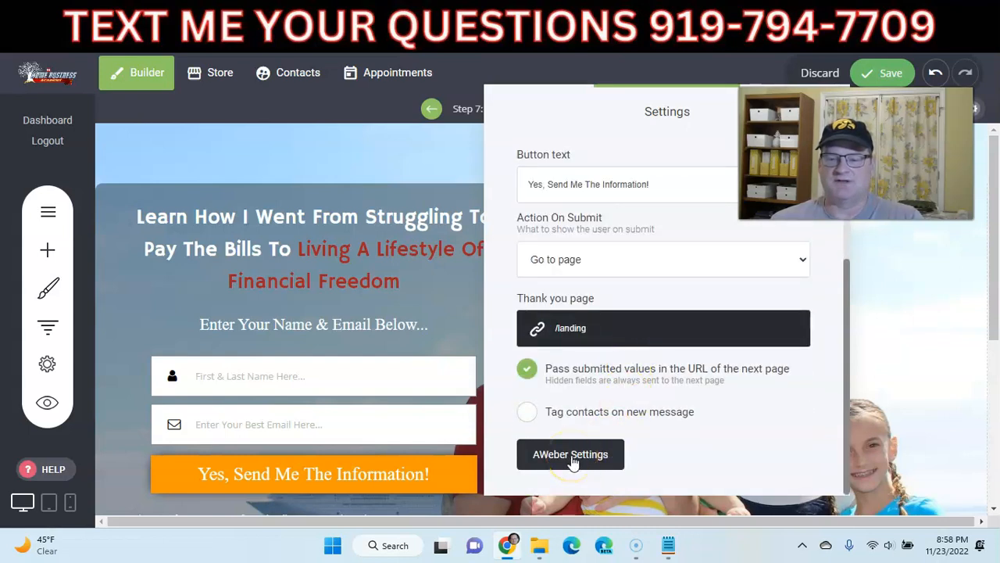
Step: Connect the opt-in form to the AWeber list "TEST LIST" in the AWeber settings
left_click(571, 455)
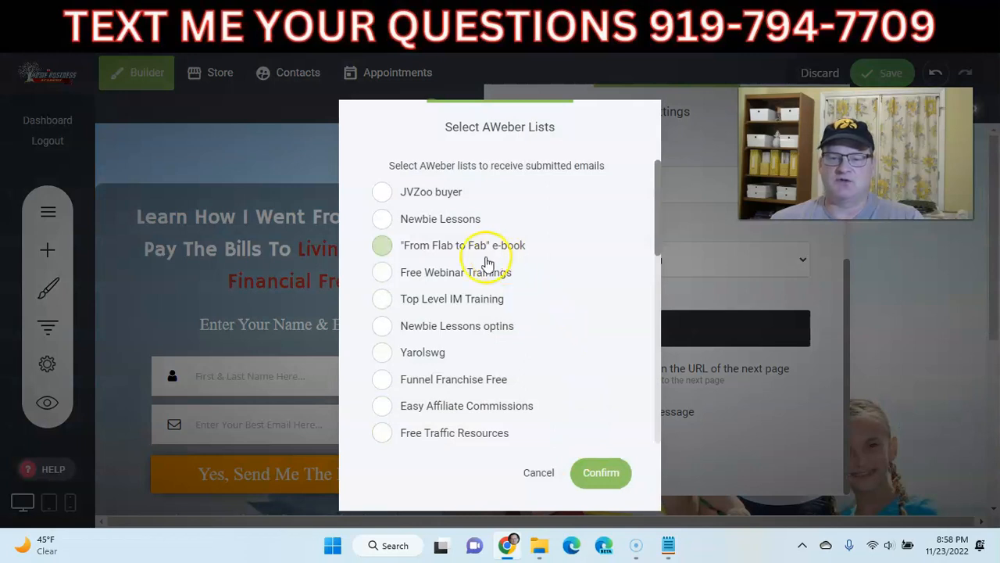
scroll(467, 265, "down", 5)
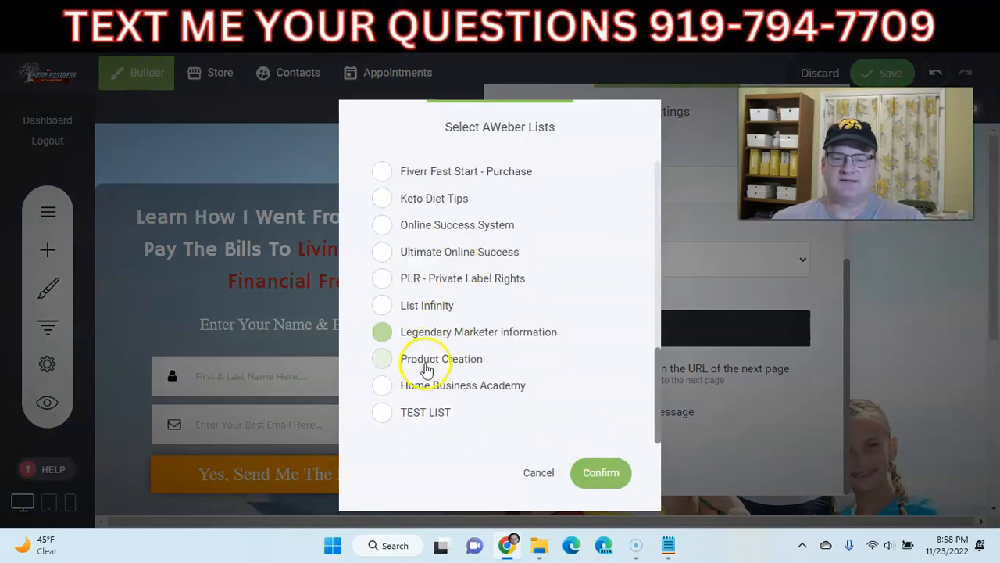
left_click(381, 416)
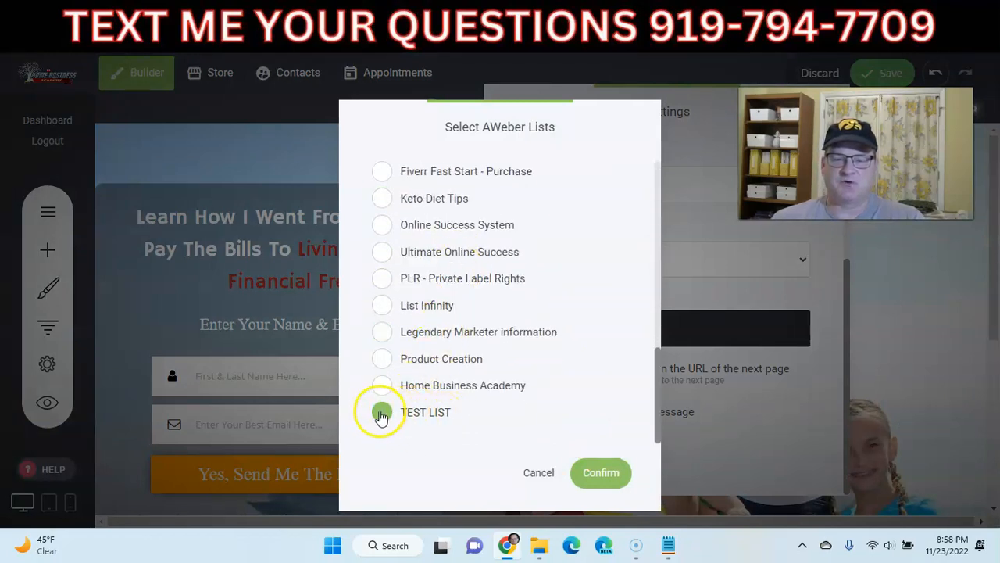
left_click(603, 475)
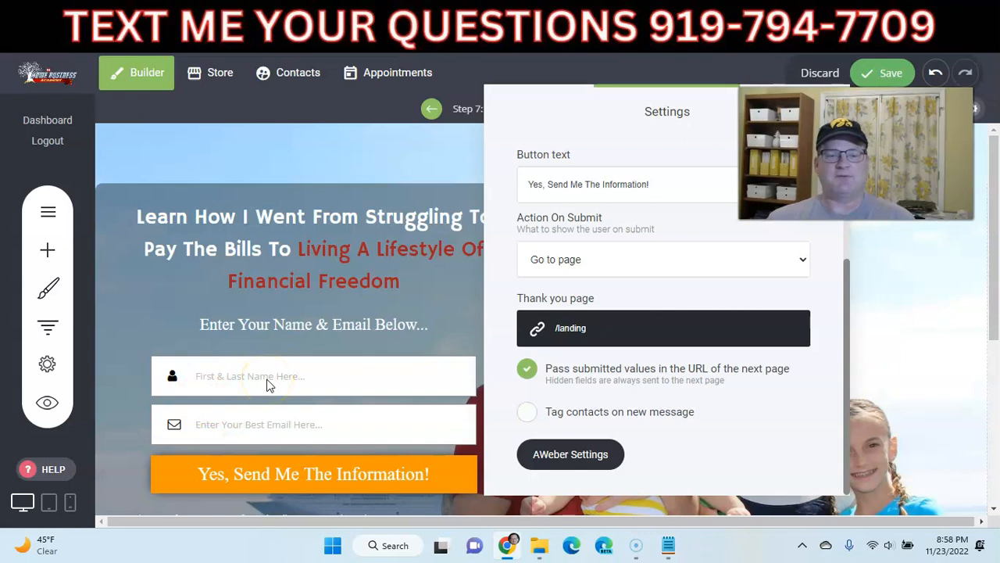
left_click(270, 421)
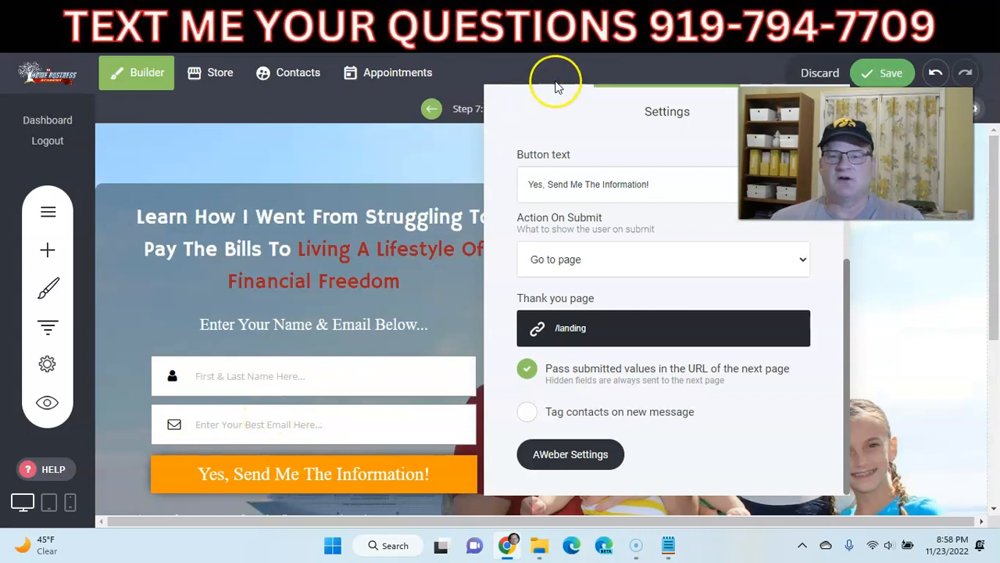
Step: View the AWeber account dashboard and the Affiliate Marketing Funnel board in Miro, and close the opt-in form's settings back in the builder
left_click(629, 5)
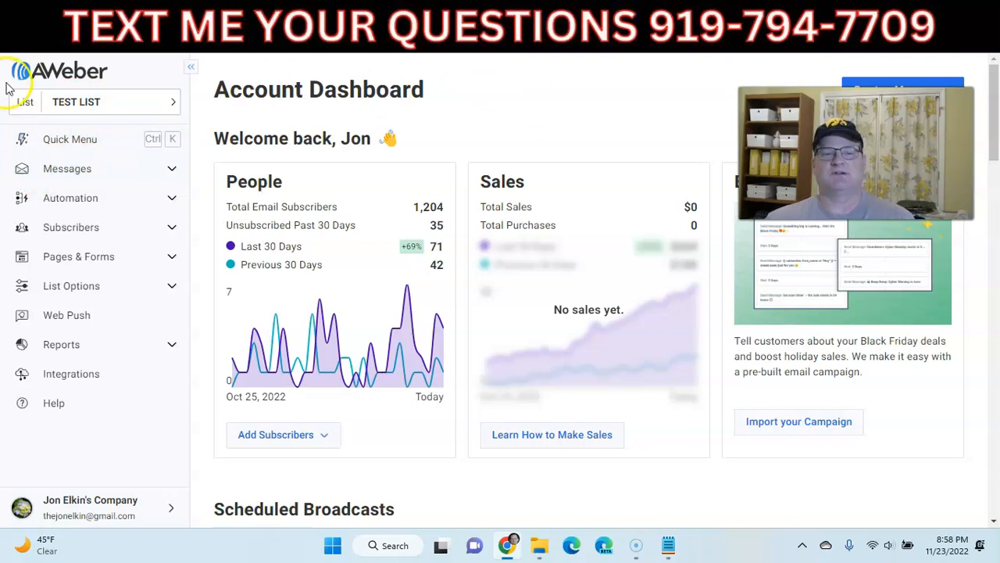
left_click(361, 6)
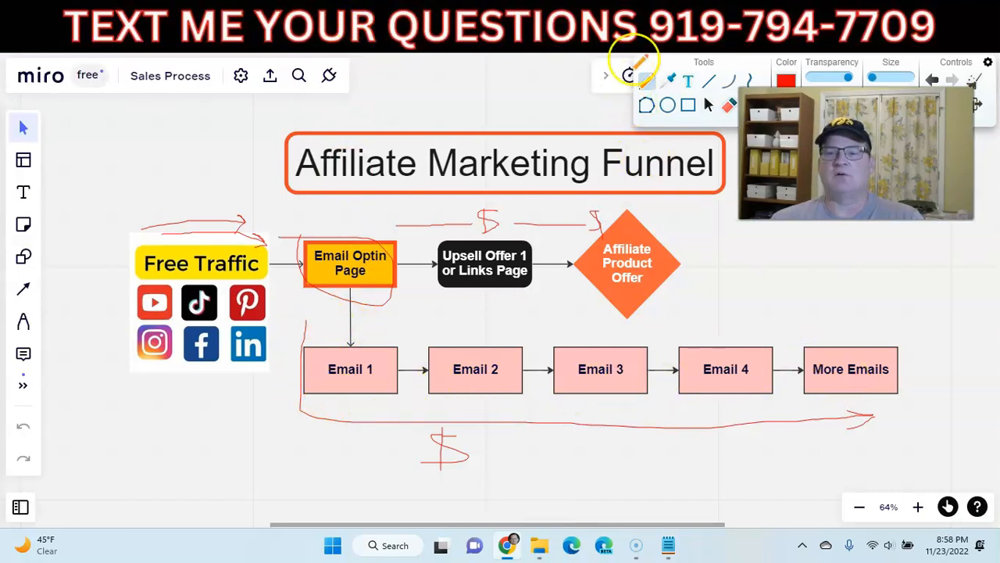
left_click(637, 19)
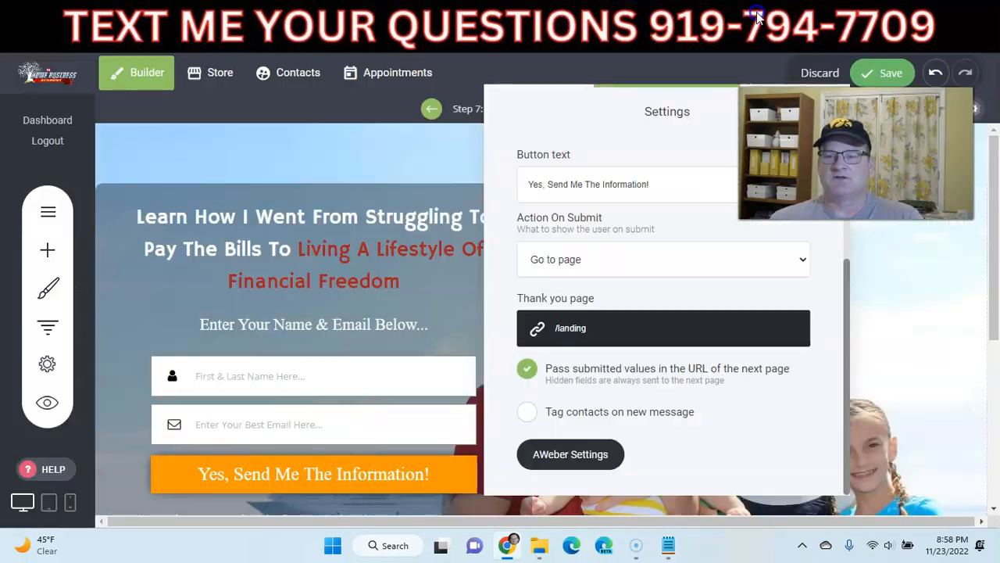
left_click(754, 26)
left_click(418, 162)
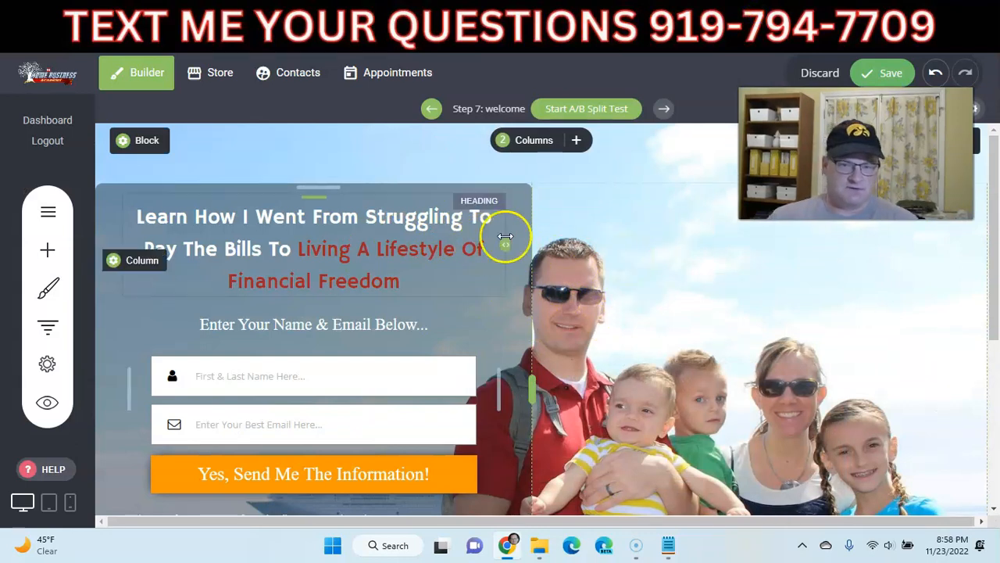
Step: Switch to the Home Business Academy members site and open the "Autoresponder Integration with Funnel Builder" lesson from the Setup section
left_click(685, 21)
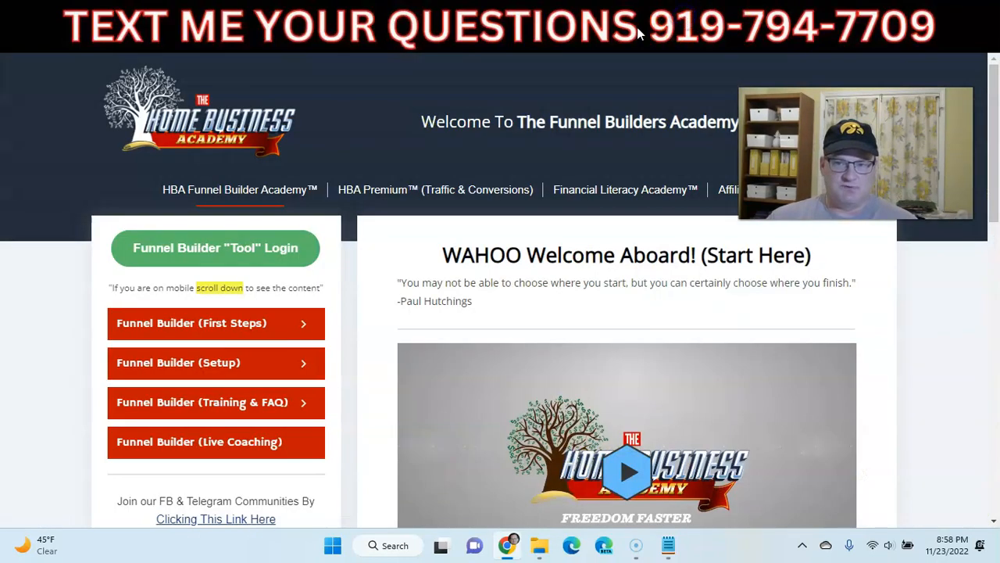
left_click(279, 324)
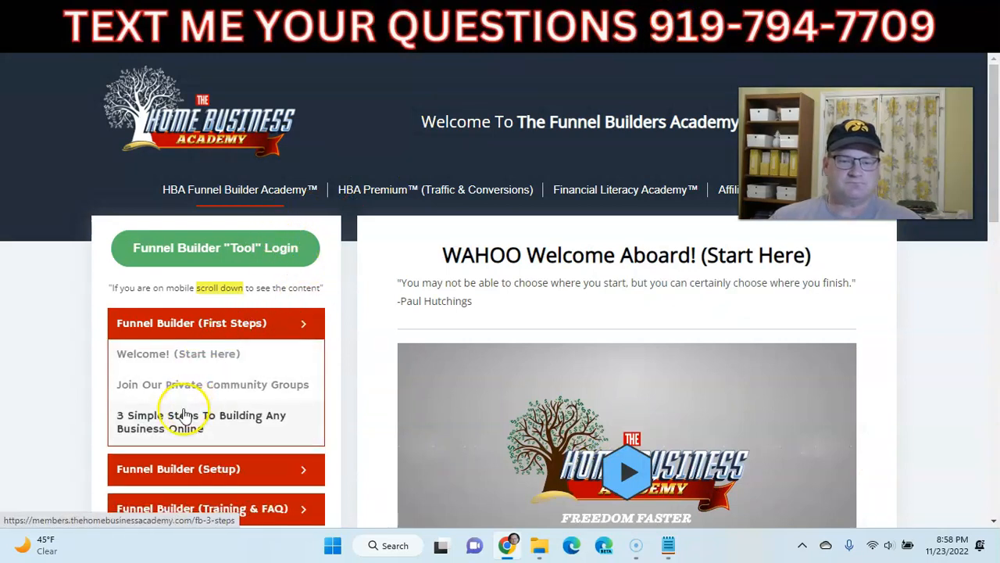
left_click(125, 323)
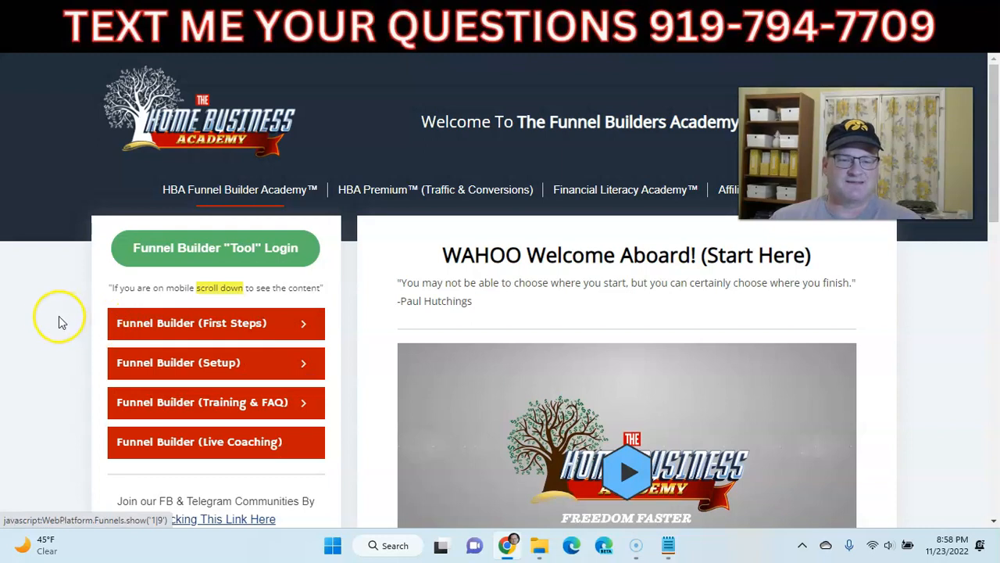
scroll(66, 309, "down", 1)
left_click(195, 301)
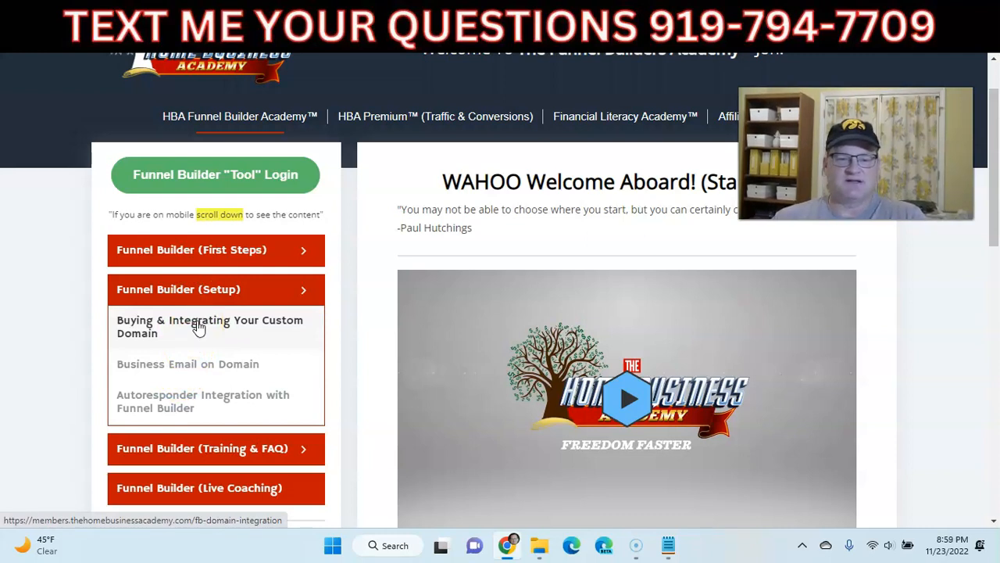
left_click(186, 400)
Step: Examine the Getresponse and Aweber training videos, checklists and timestamps in the autoresponder integration lesson
scroll(509, 262, "down", 3)
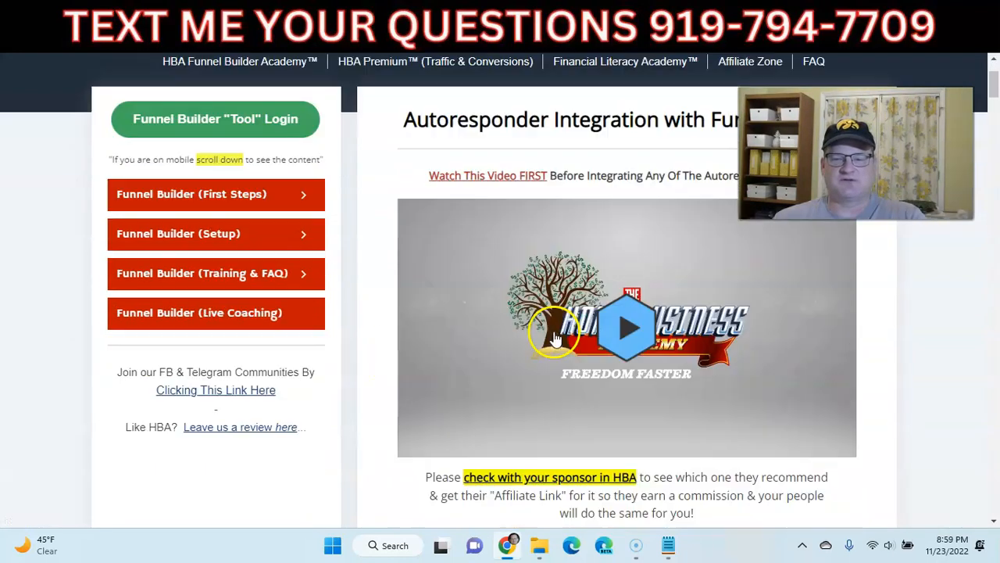
scroll(509, 261, "down", 6)
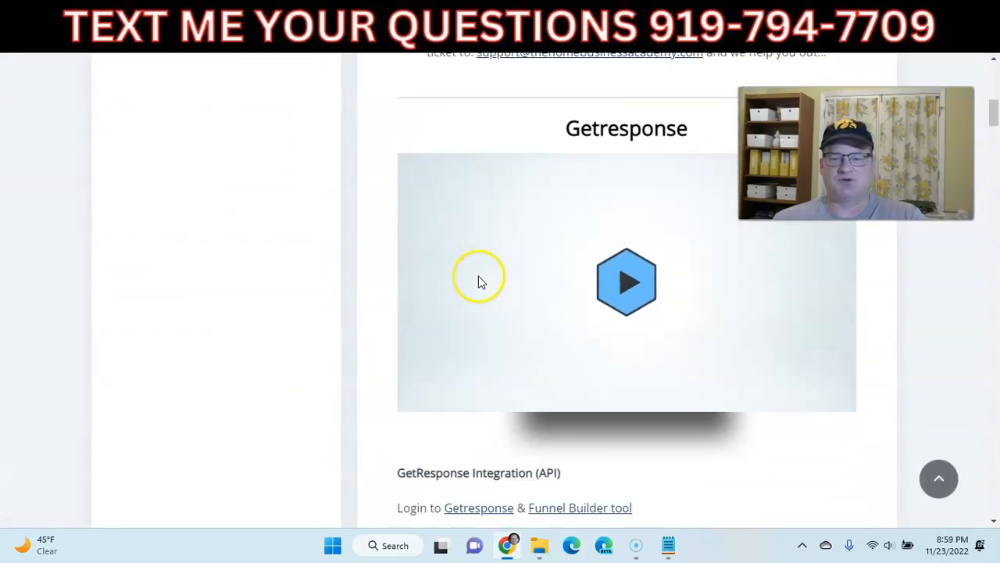
scroll(516, 313, "up", 2)
scroll(502, 277, "down", 8)
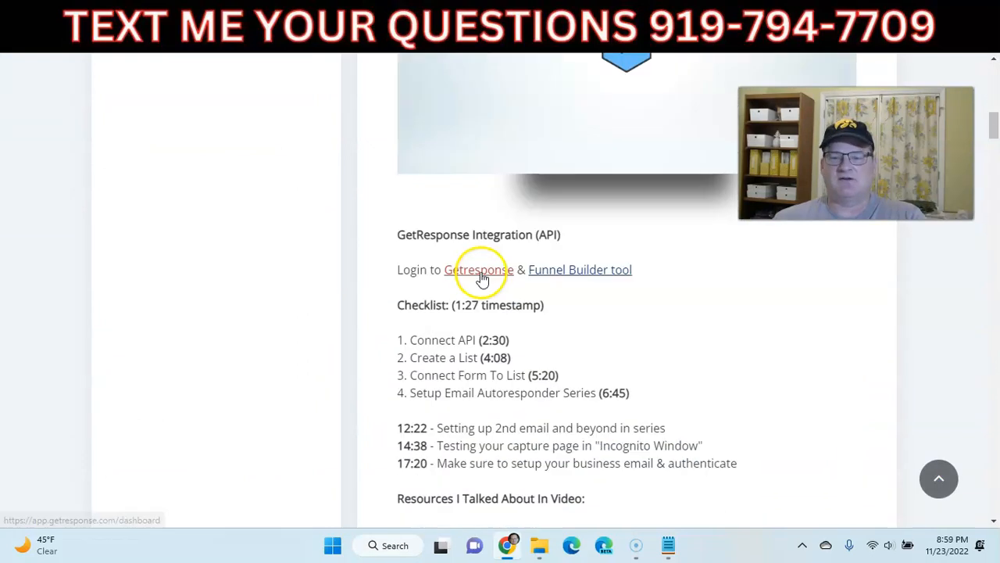
scroll(479, 278, "down", 4)
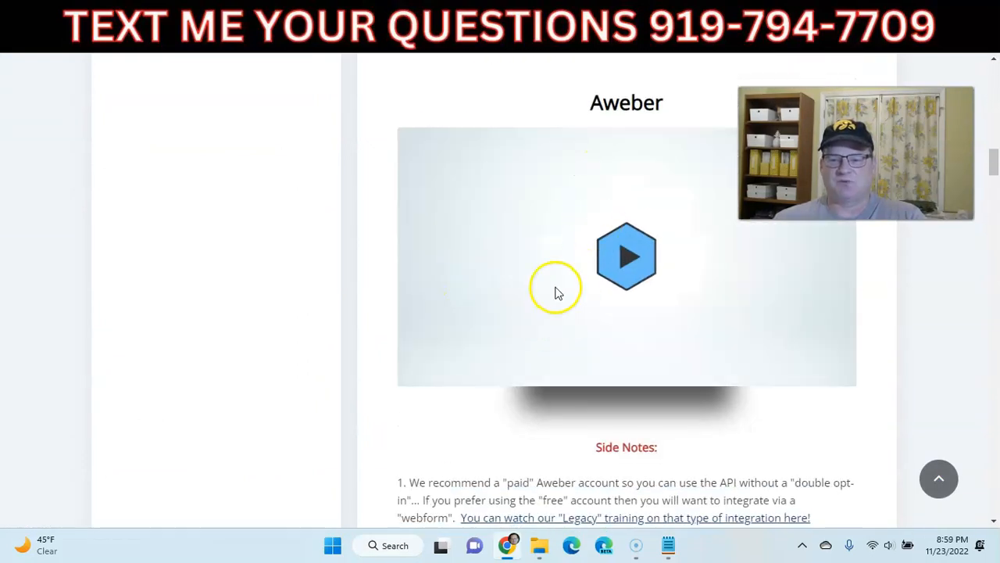
scroll(547, 297, "down", 5)
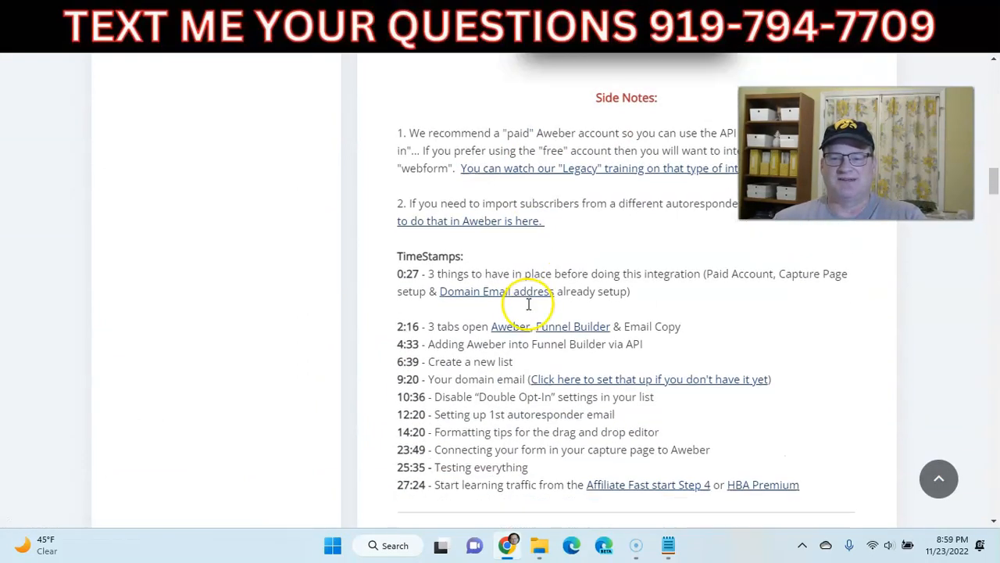
scroll(529, 305, "up", 2)
scroll(547, 198, "up", 3)
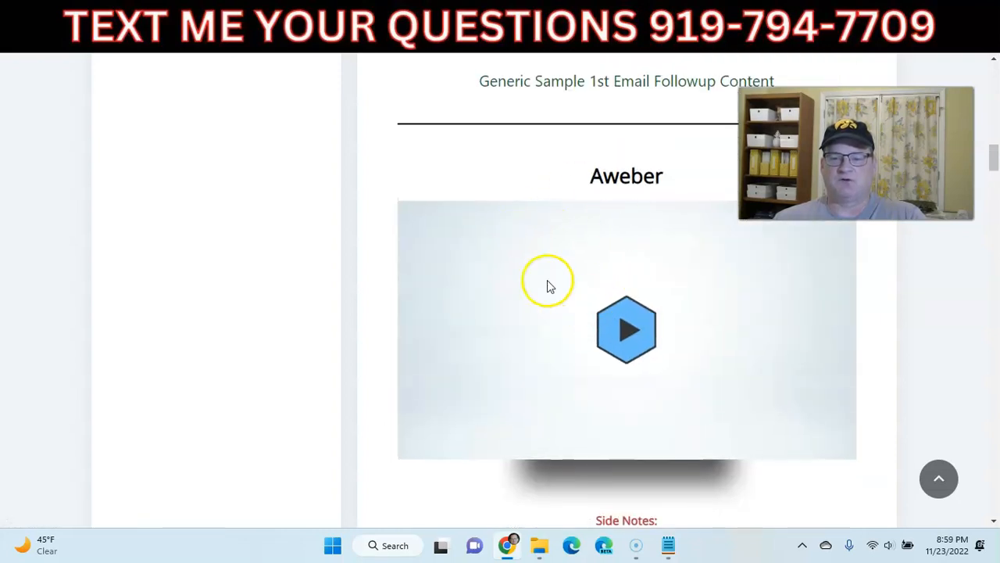
scroll(539, 283, "down", 2)
scroll(531, 282, "up", 9)
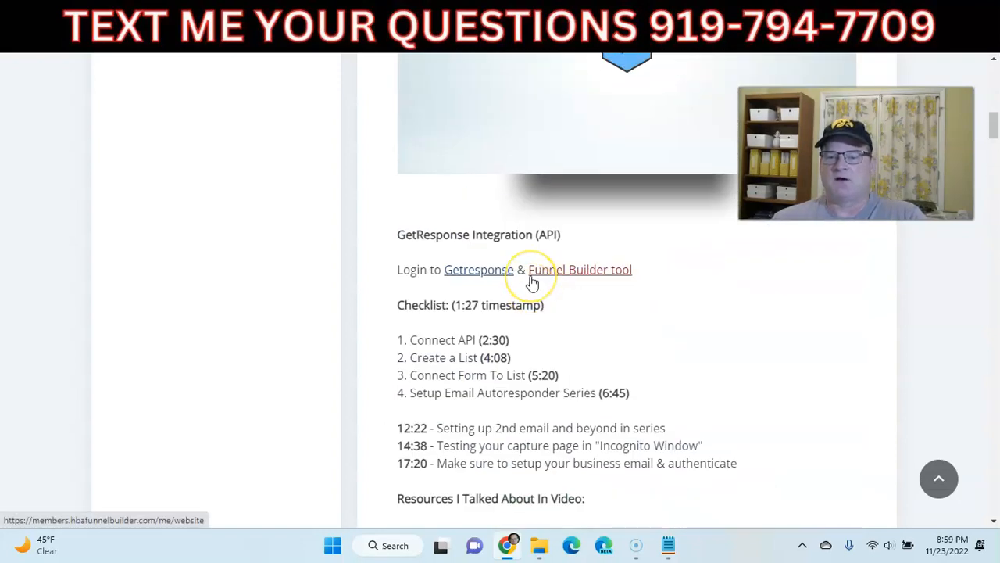
scroll(531, 283, "up", 6)
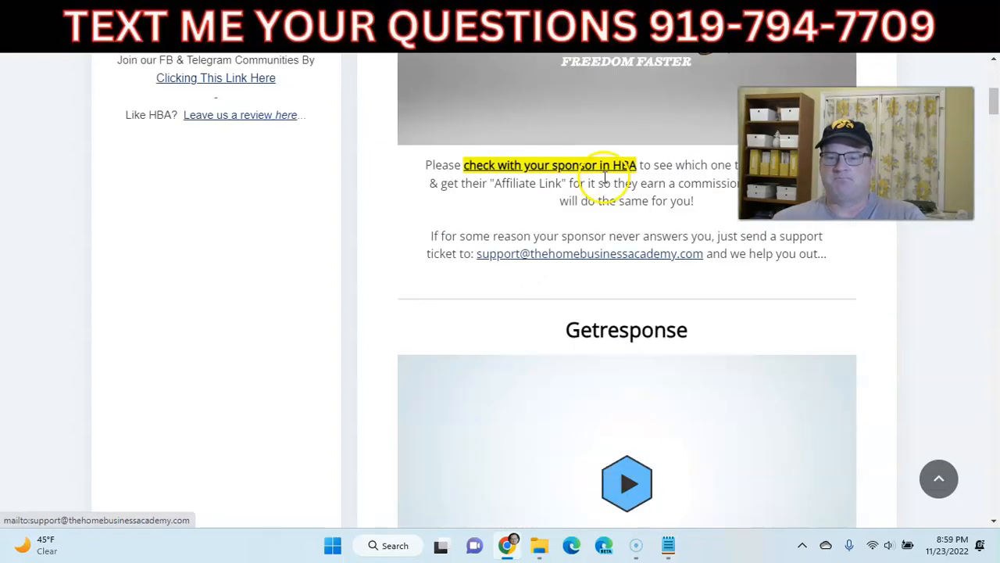
Step: Return to the funnel builder, view the AWeber option in the opt-in form's settings and close them without changes
left_click(771, 15)
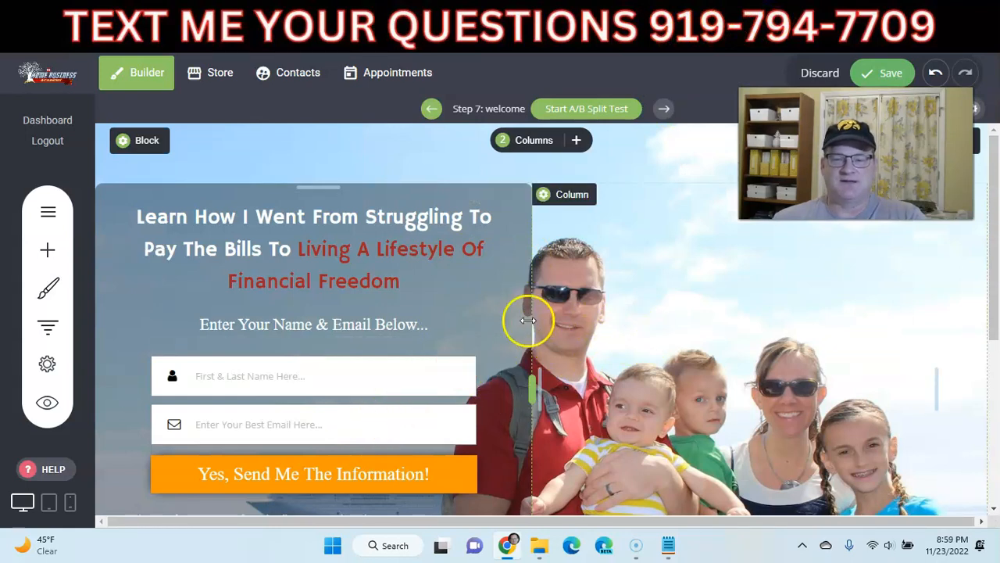
left_click(286, 391)
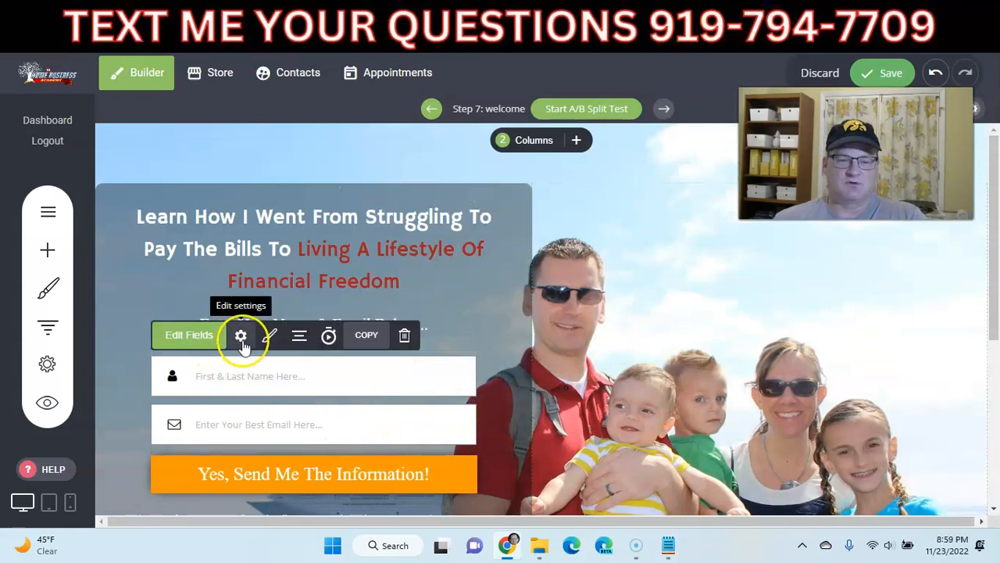
left_click(242, 335)
scroll(579, 336, "down", 3)
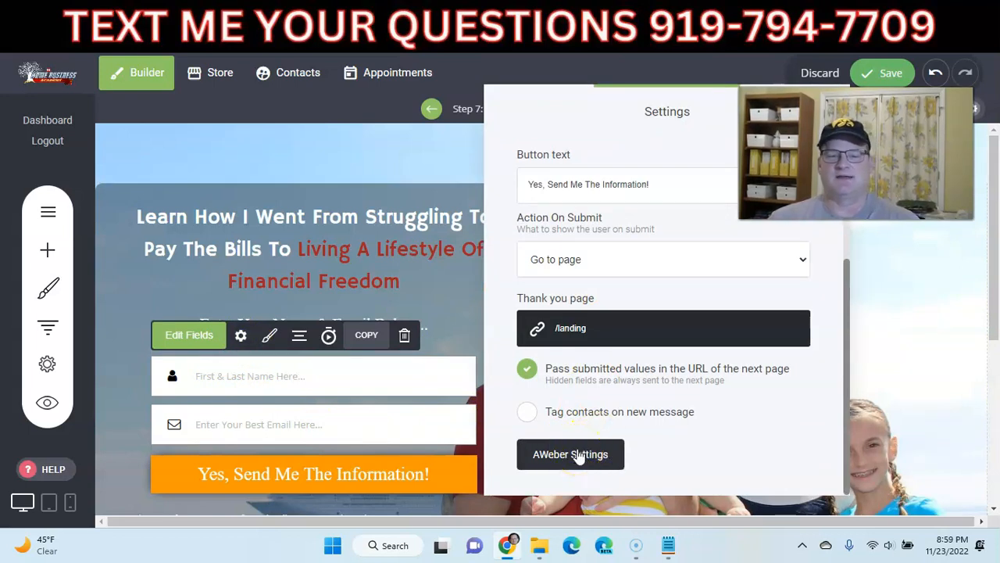
left_click(432, 161)
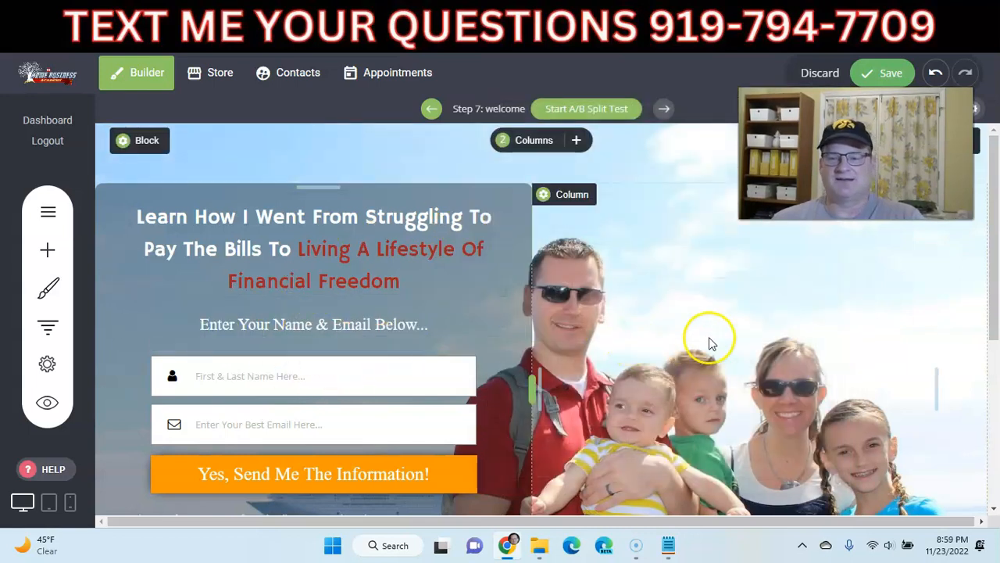
Step: Save the welcome page and view its live version at easy25profits.com/welcome
left_click(867, 73)
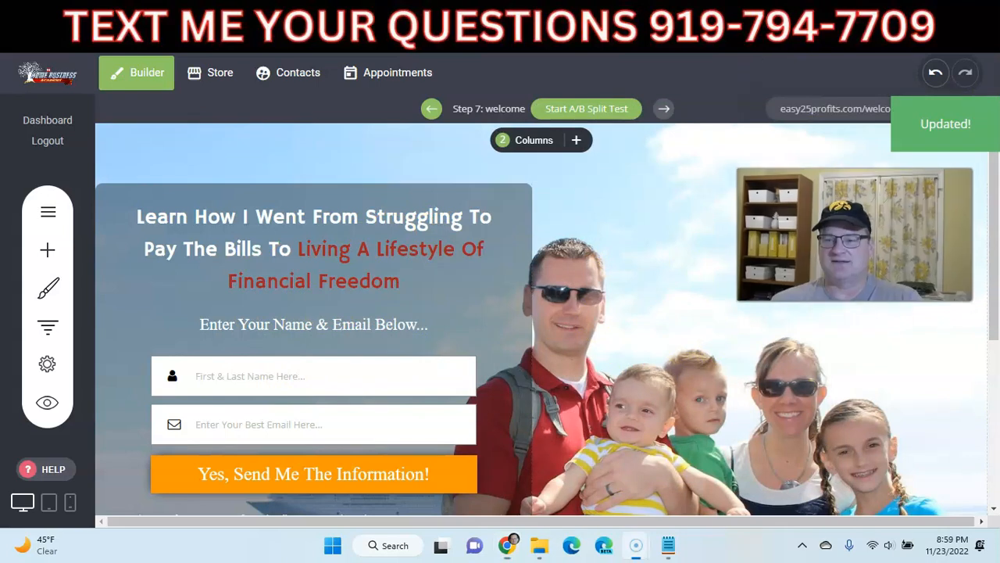
left_click(822, 106)
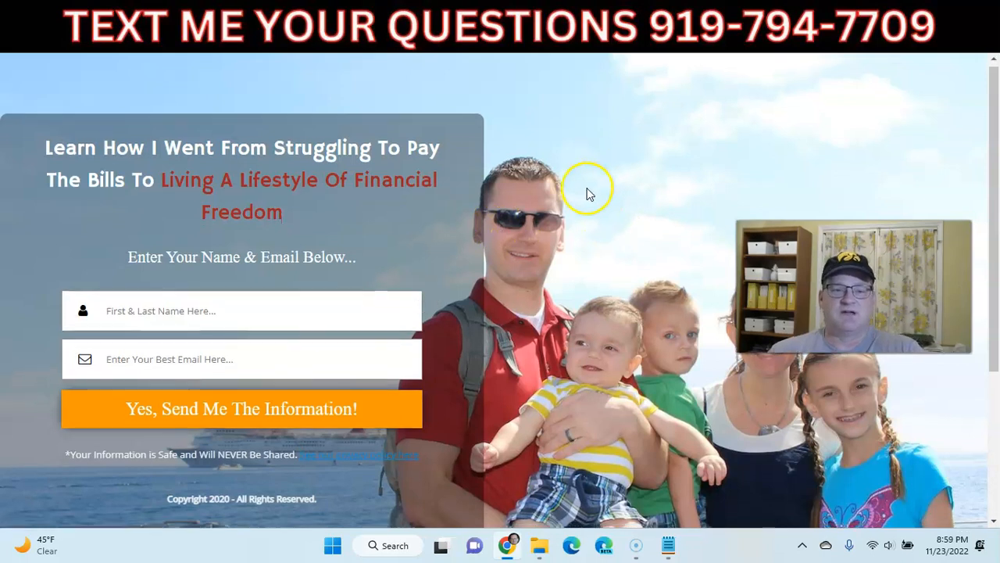
scroll(578, 201, "down", 3)
scroll(570, 222, "up", 3)
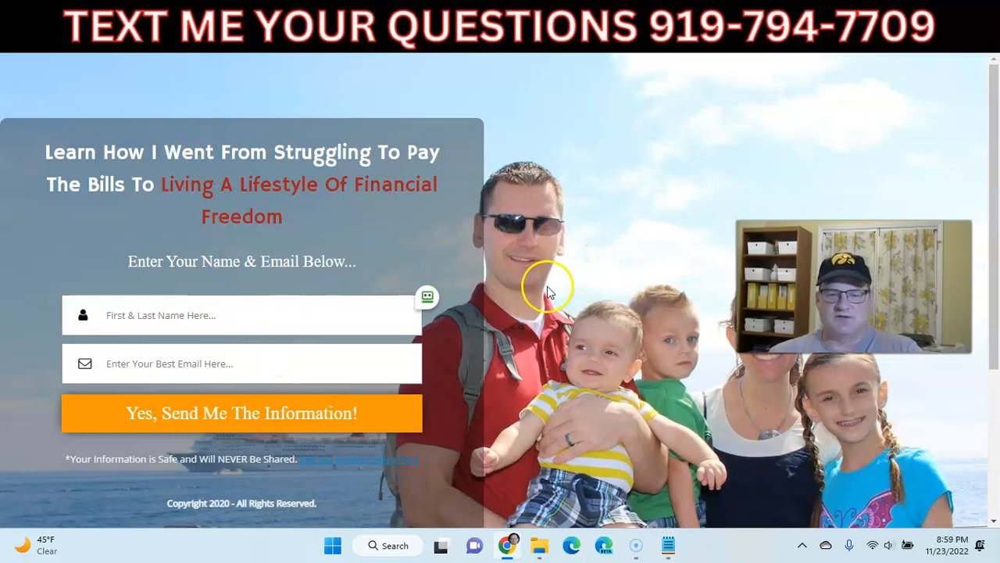
Step: Back in the builder, increase the spacing above the two columns so the heading panel sits much lower, and save the page
left_click(712, 13)
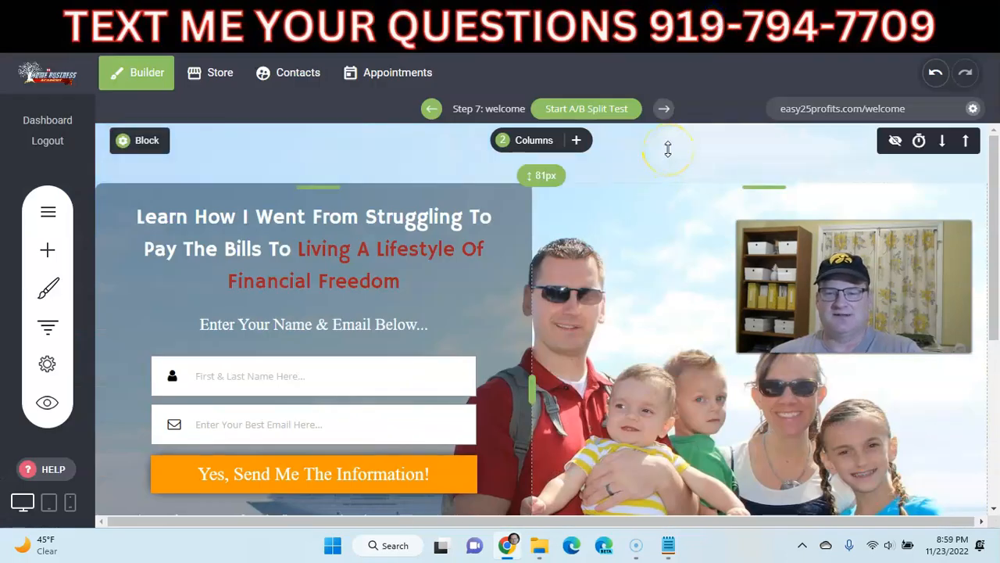
left_click_drag(739, 184, 710, 379)
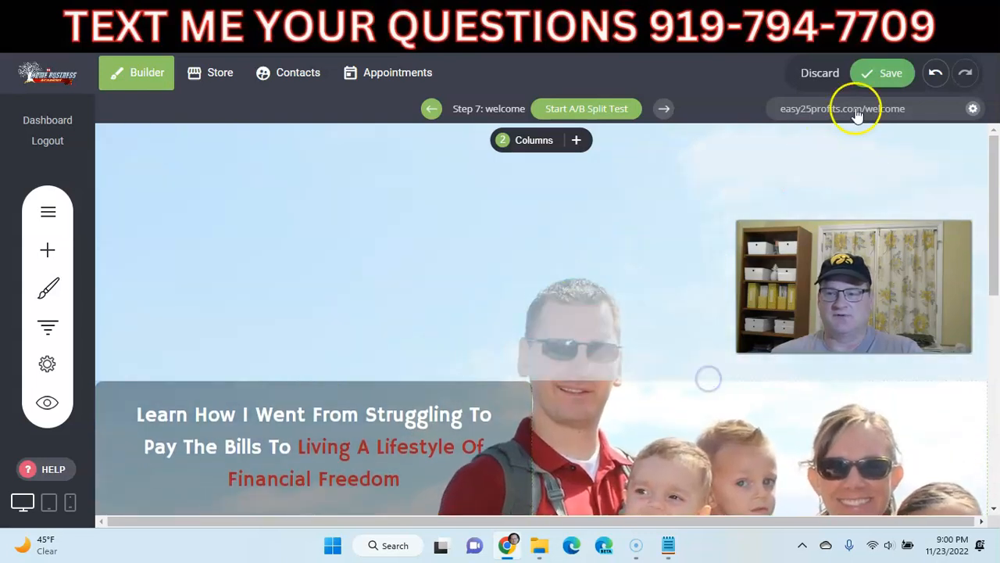
left_click(866, 73)
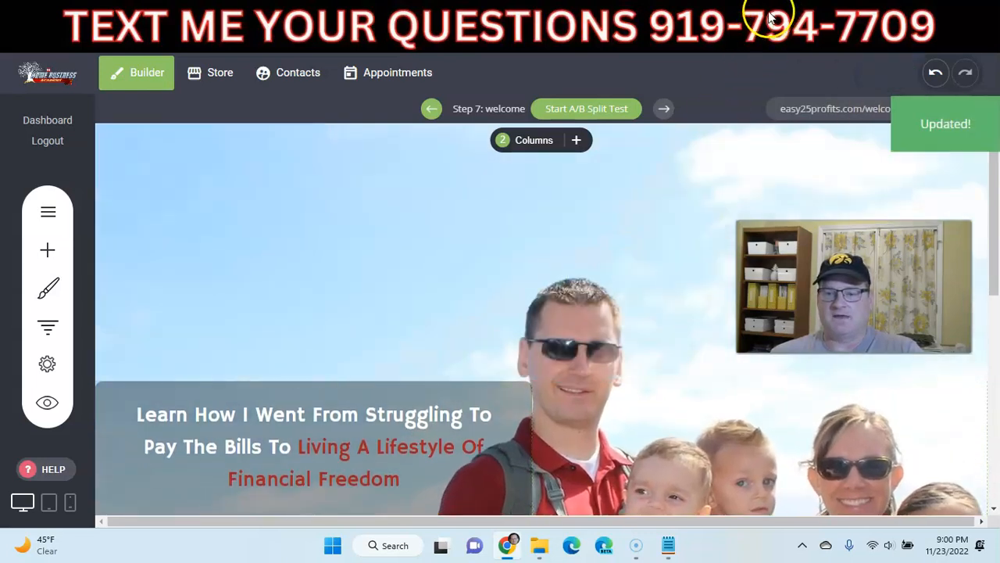
Step: View the live welcome page with the updated layout, reloading it and looking over the lowered opt-in panel
left_click(770, 14)
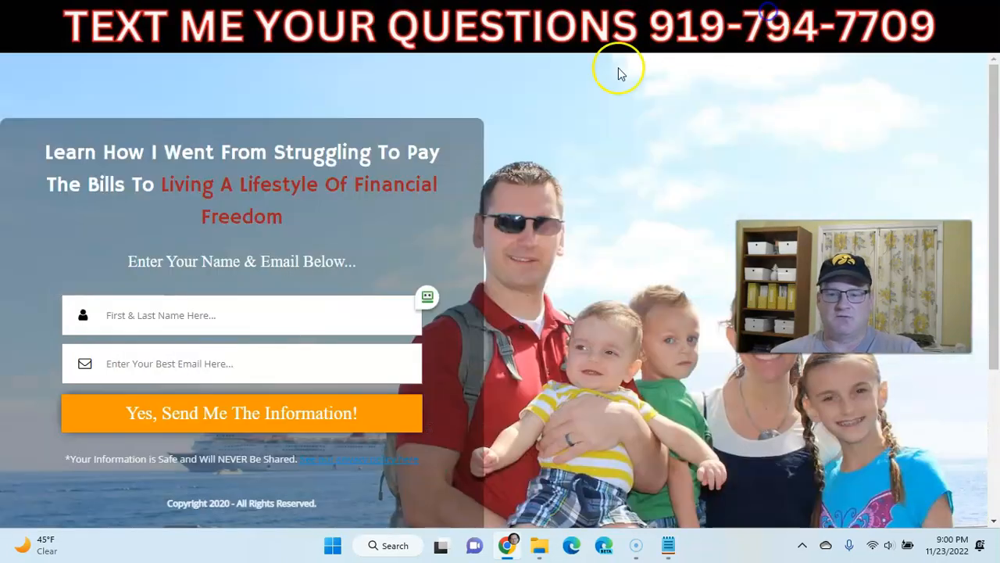
left_click(62, 47)
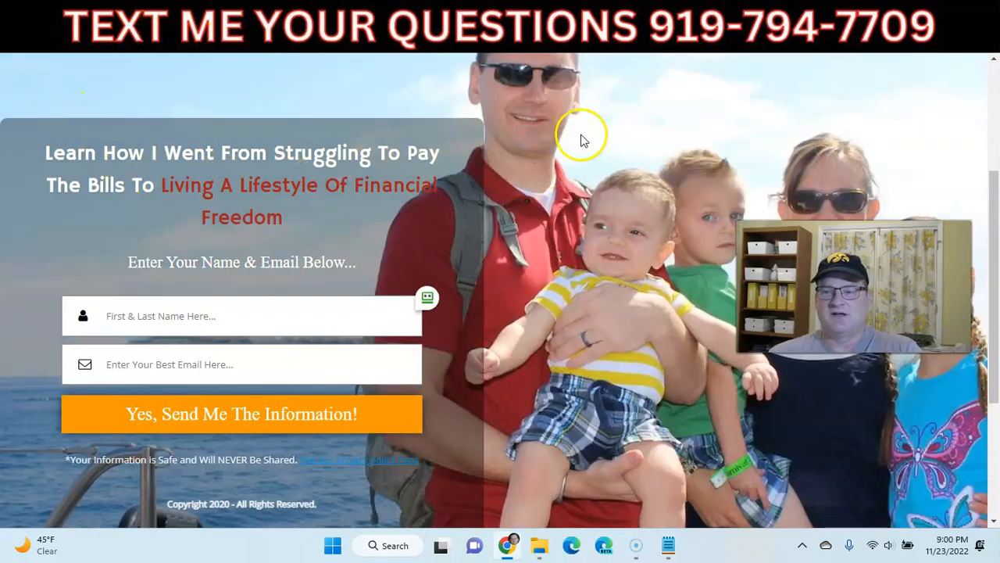
scroll(588, 177, "up", 1)
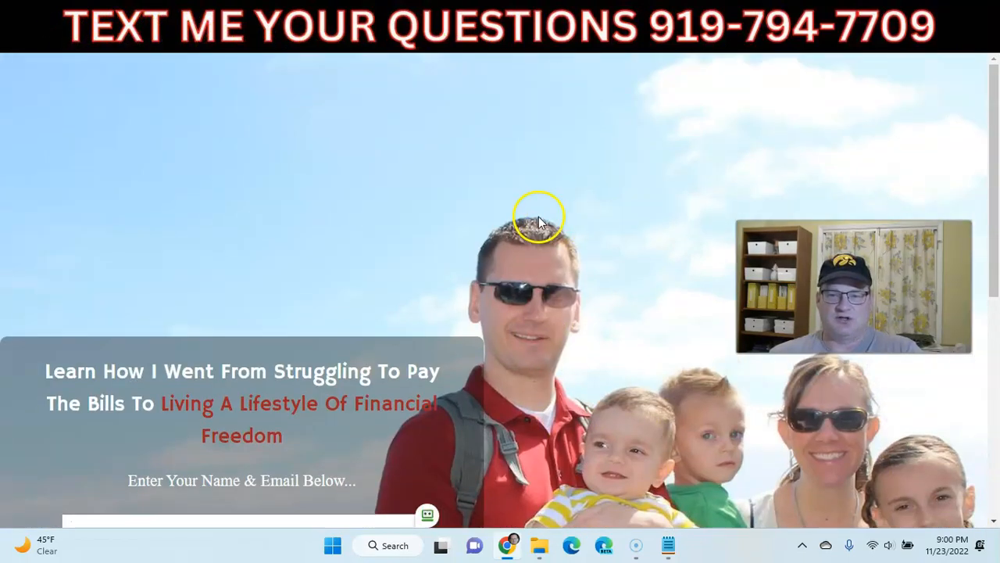
Step: Back in the builder, remove the large spacing above the two columns, save the page and reload its live version
left_click(711, 22)
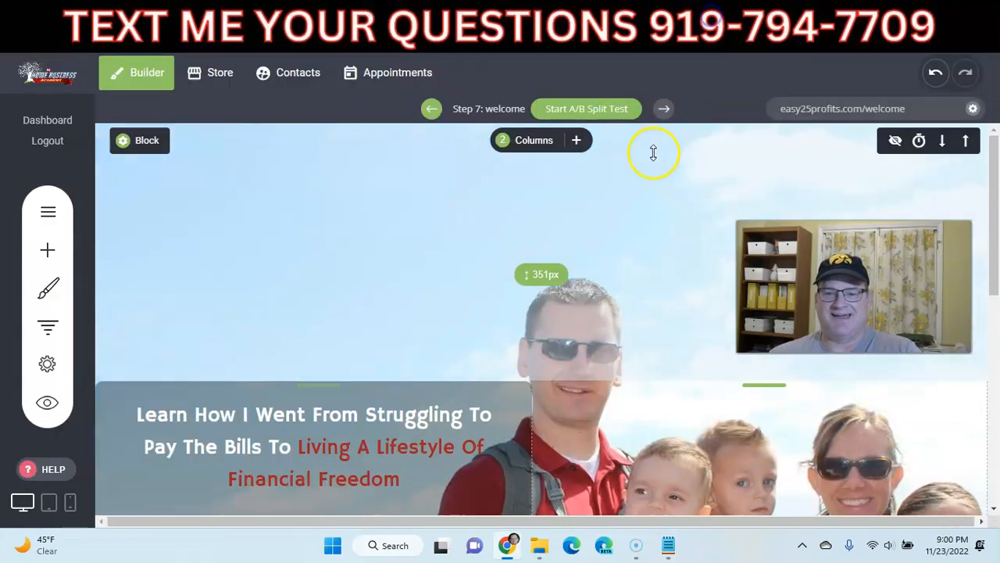
left_click_drag(735, 380, 739, 122)
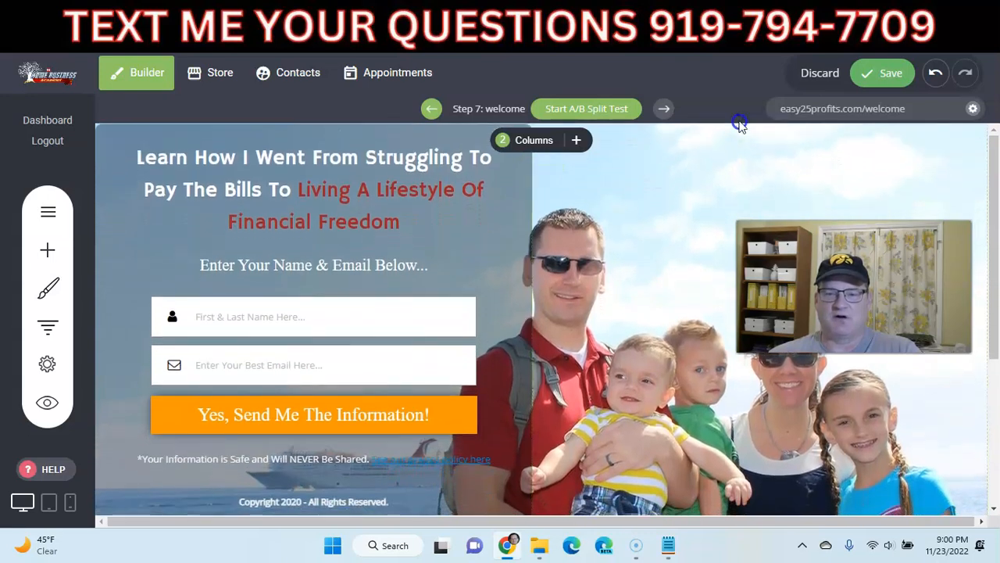
left_click(882, 73)
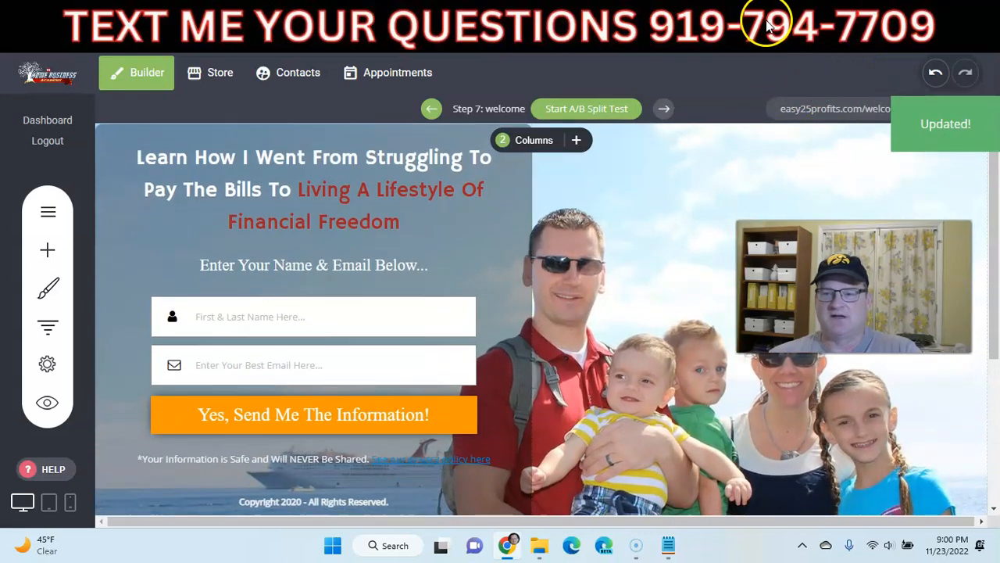
left_click(768, 26)
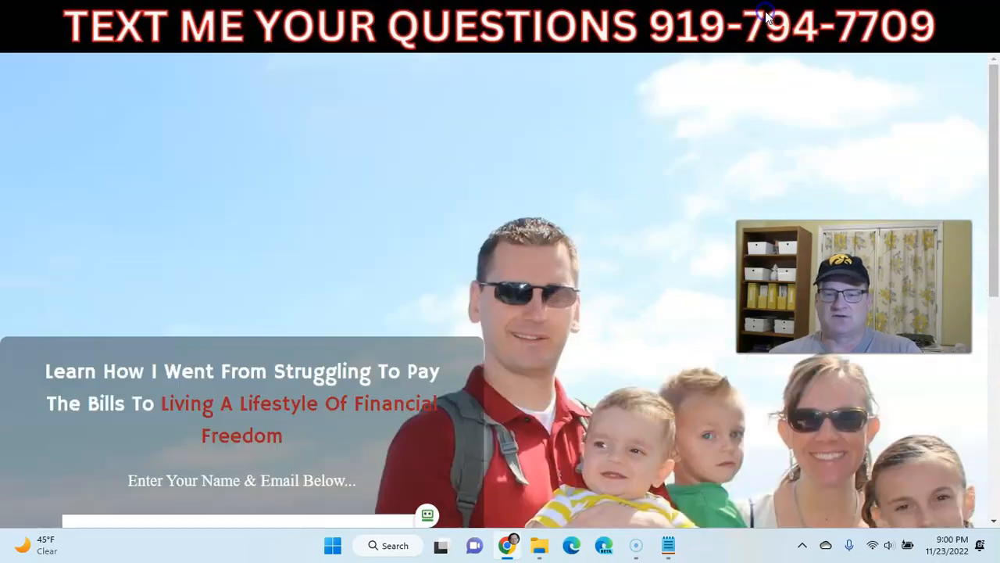
left_click(67, 49)
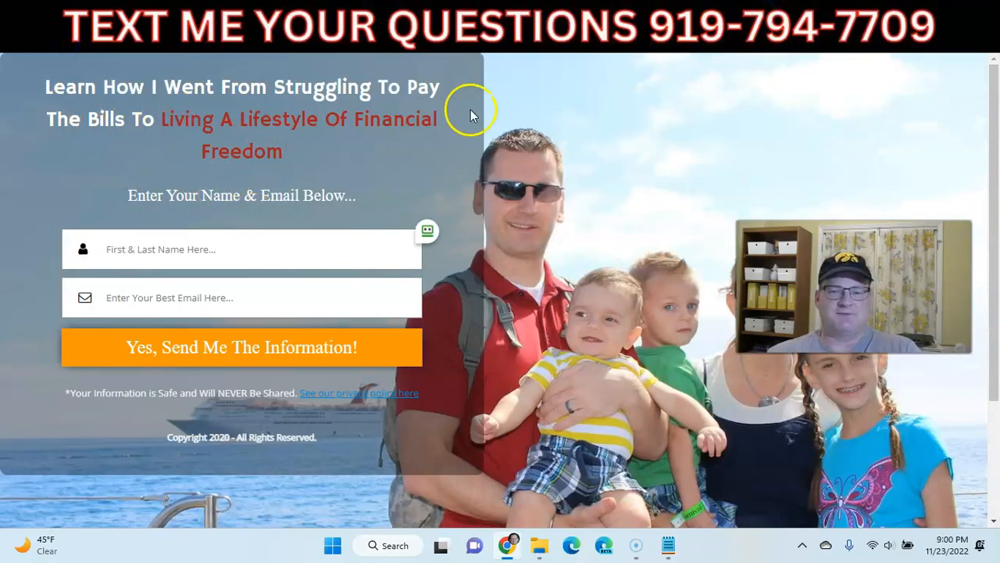
Step: In the builder, increase the opt-in column's left spacing to about 12% and add some spacing above its heading
left_click(698, 17)
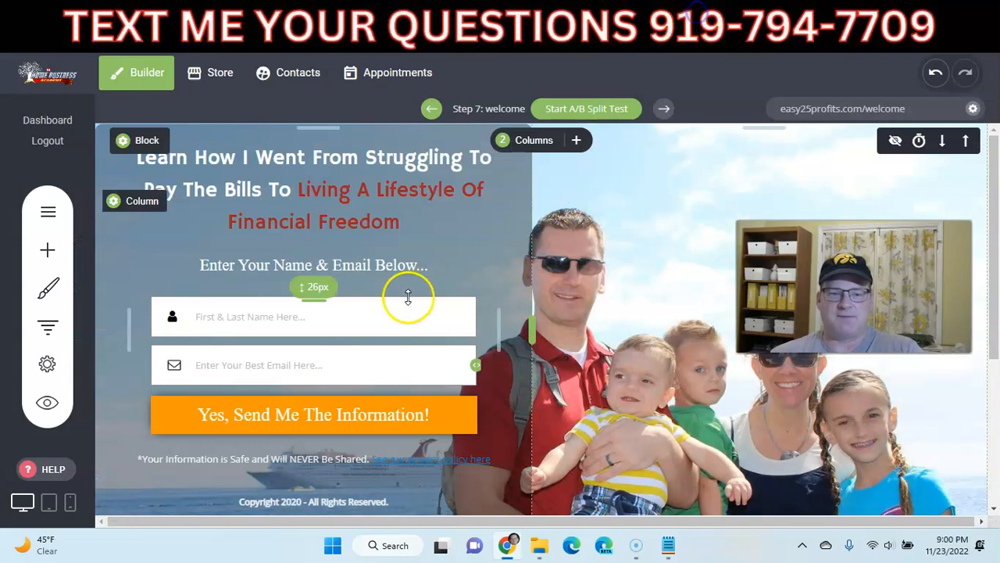
left_click_drag(112, 309, 190, 306)
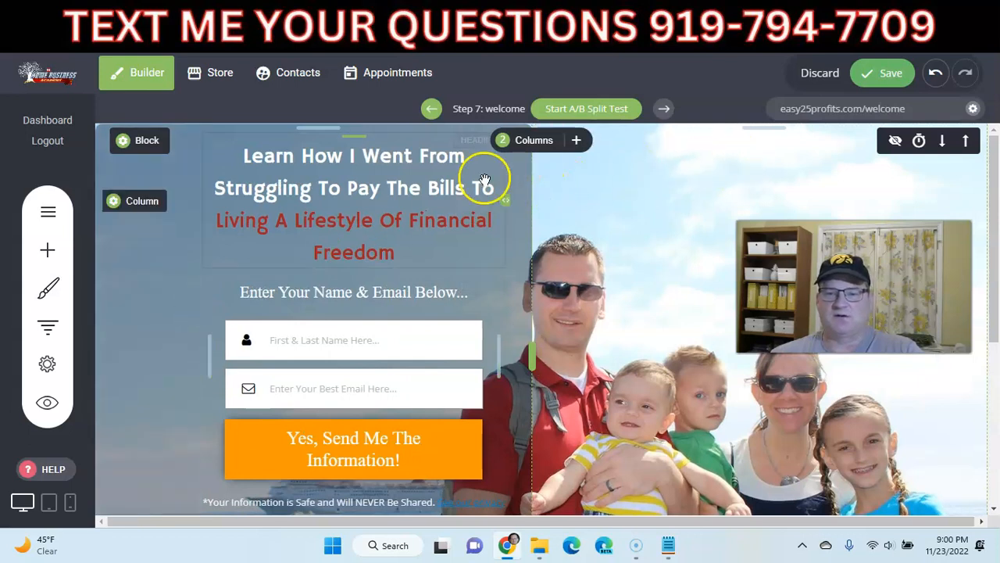
left_click_drag(367, 133, 379, 168)
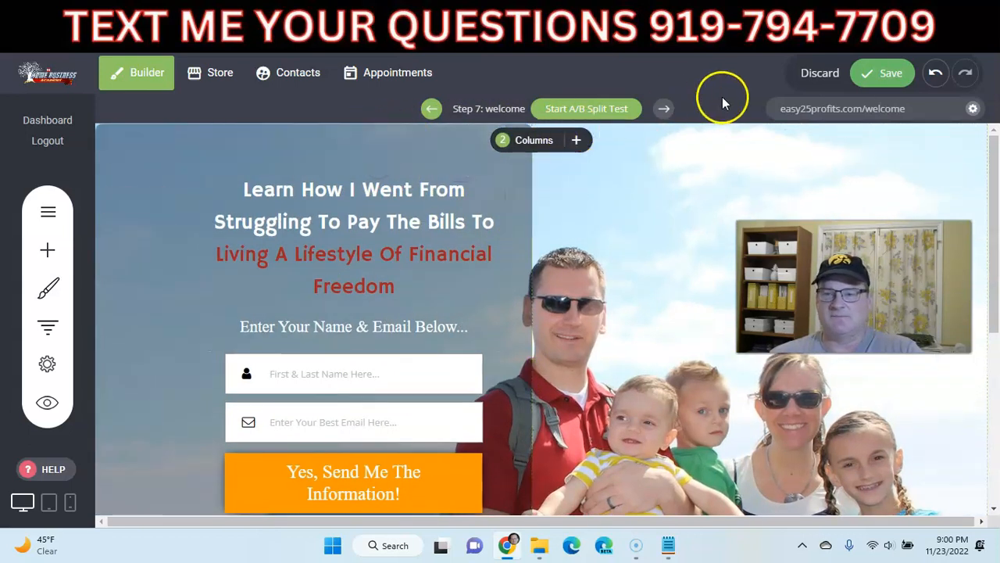
Step: Save the welcome page and reload its live version to check the shifted opt-in content
left_click(882, 71)
left_click(774, 22)
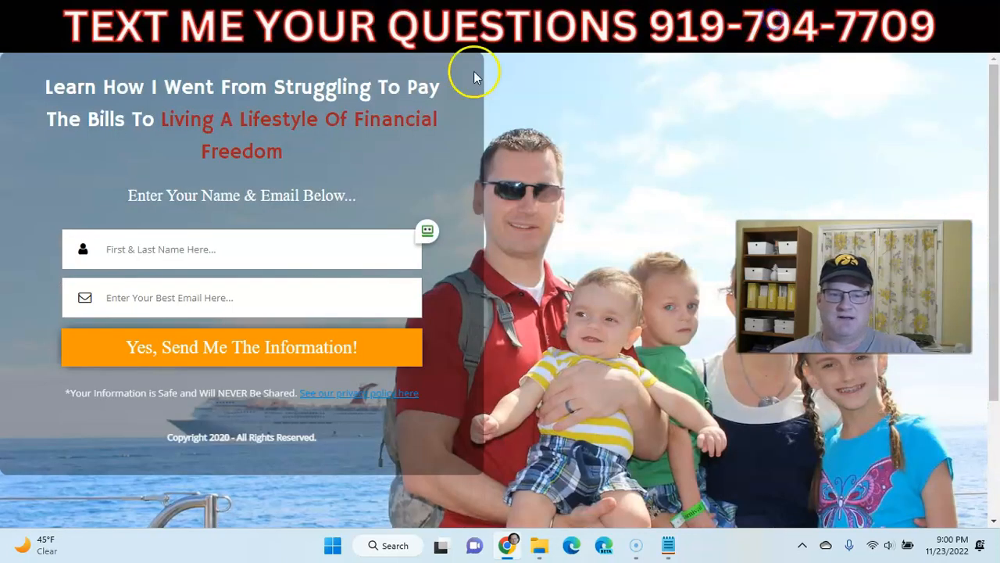
left_click(60, 38)
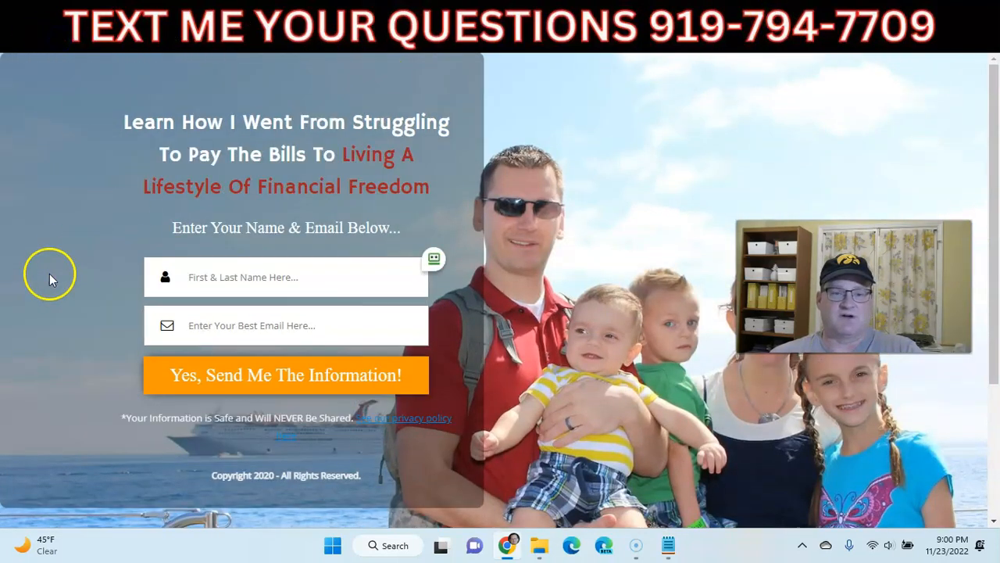
Step: Compare the opt-in column in the builder with the live page, viewing the live page down to the lower part of the background
left_click(686, 24)
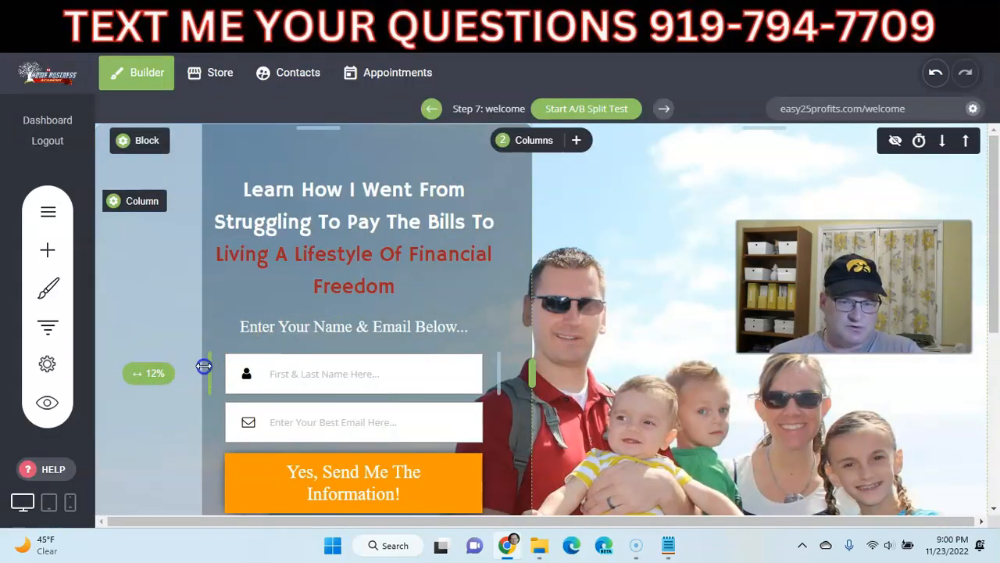
left_click_drag(637, 283, 290, 289)
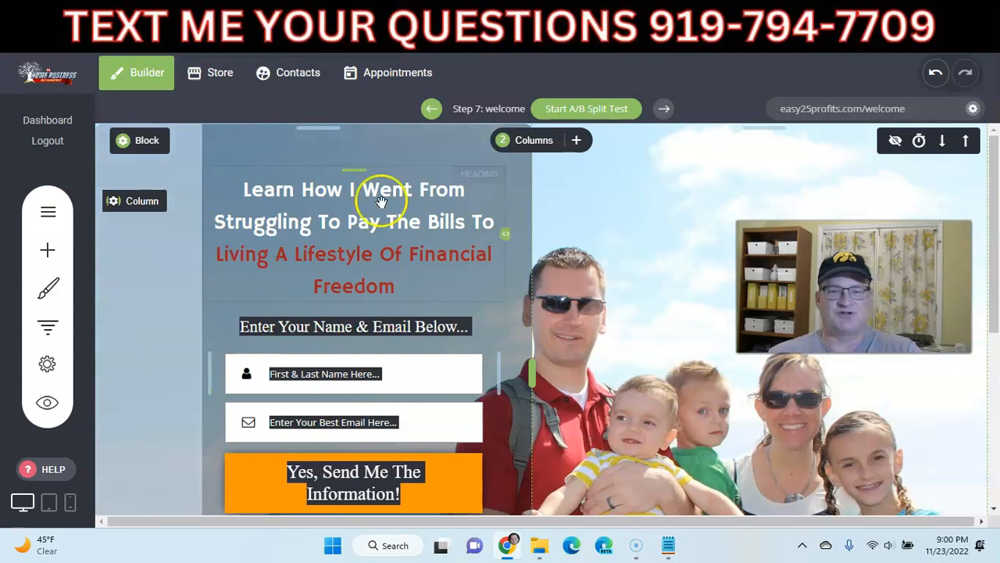
left_click(767, 19)
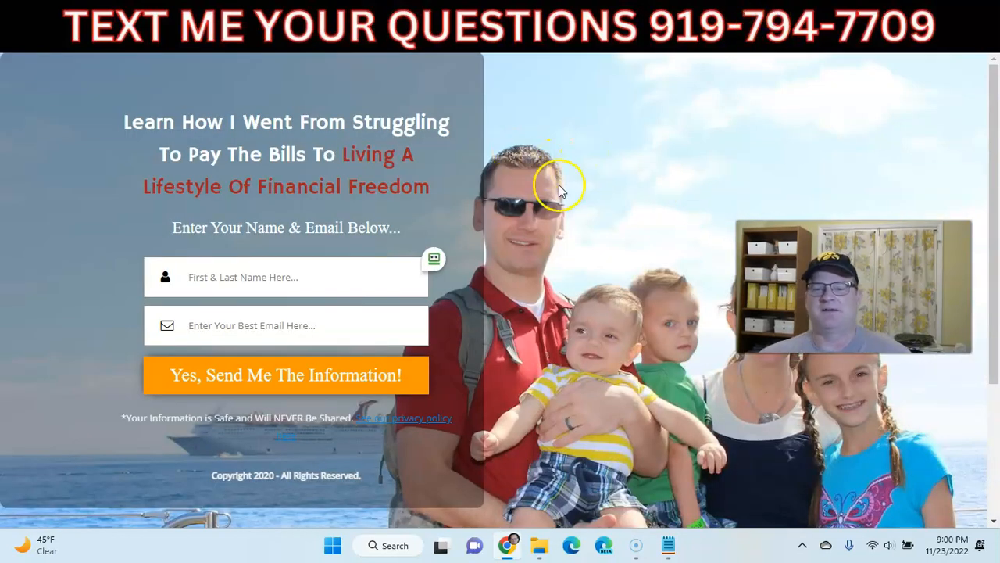
scroll(648, 210, "down", 3)
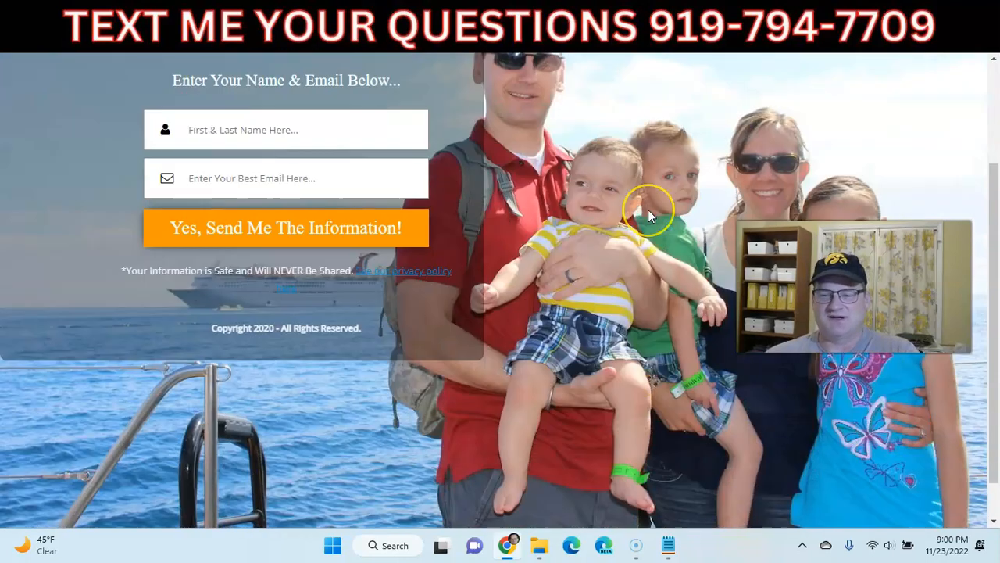
scroll(647, 209, "up", 3)
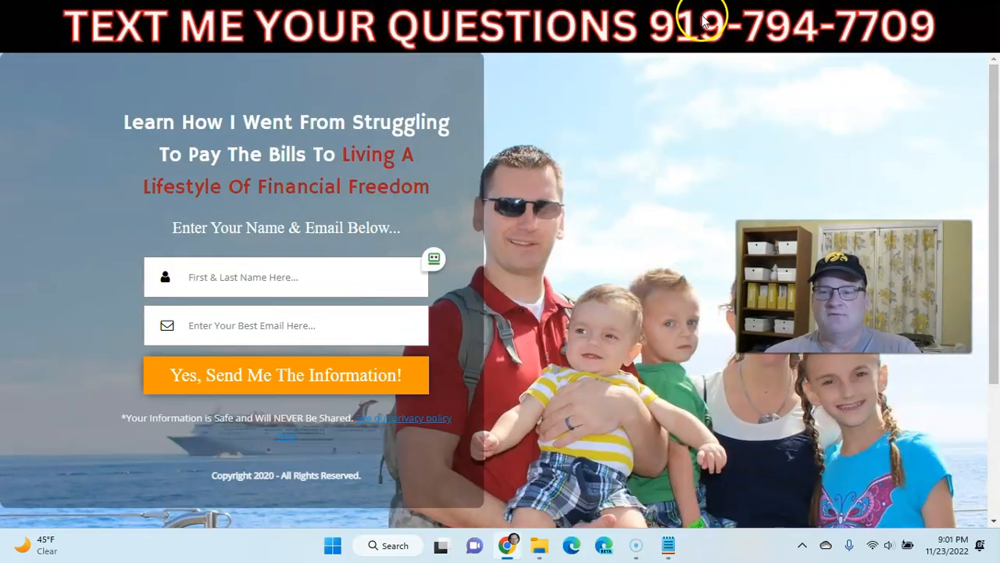
Step: Return to the builder and examine the available widgets in the basic, lead generation, sales, media and other categories
left_click(705, 15)
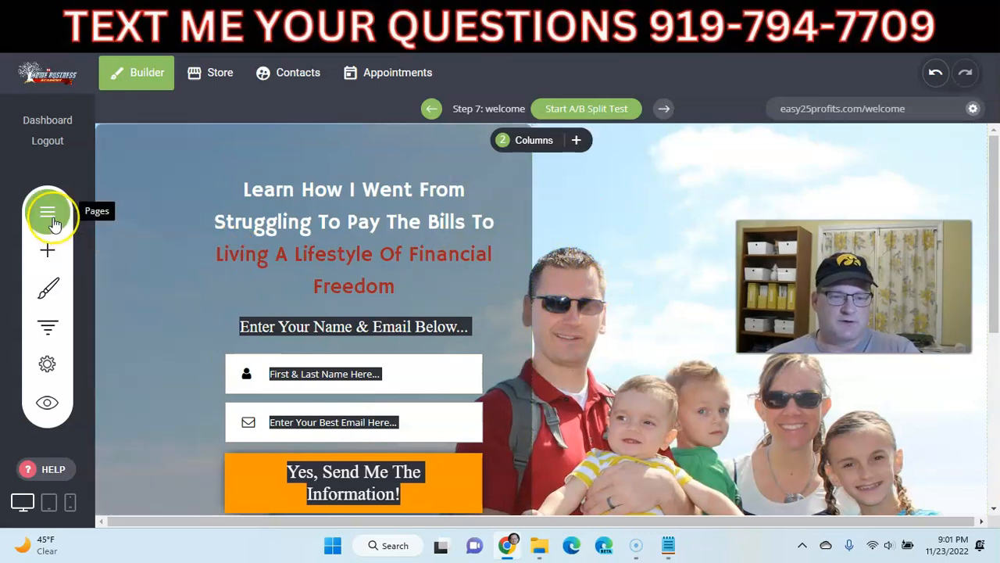
left_click(47, 248)
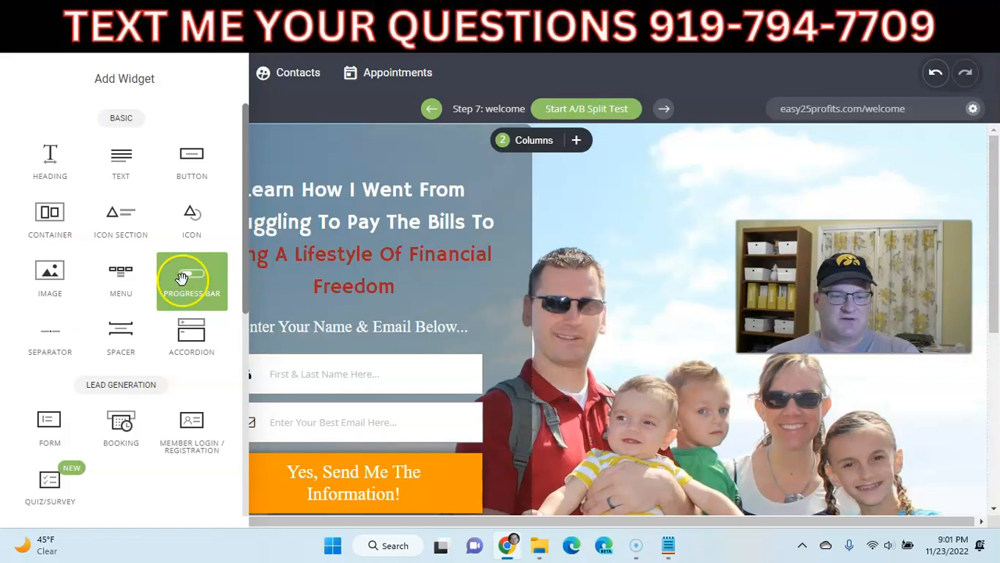
scroll(176, 278, "down", 1)
scroll(94, 281, "down", 1)
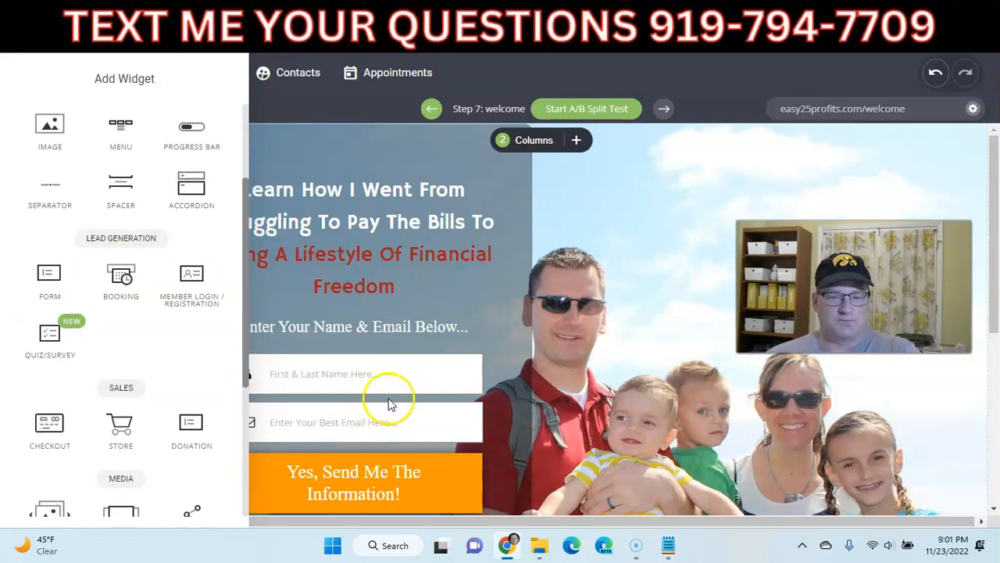
scroll(102, 250, "down", 1)
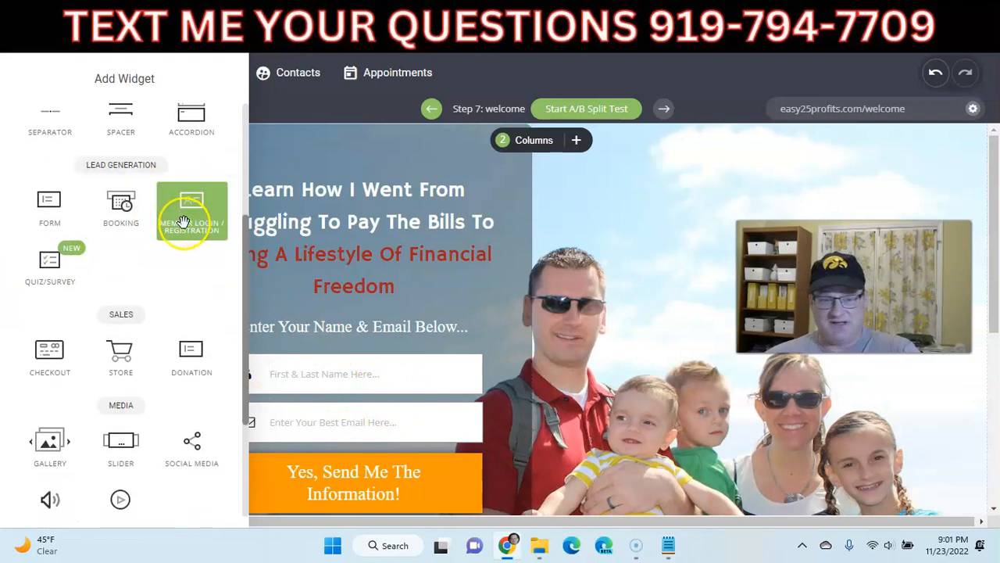
scroll(184, 222, "down", 1)
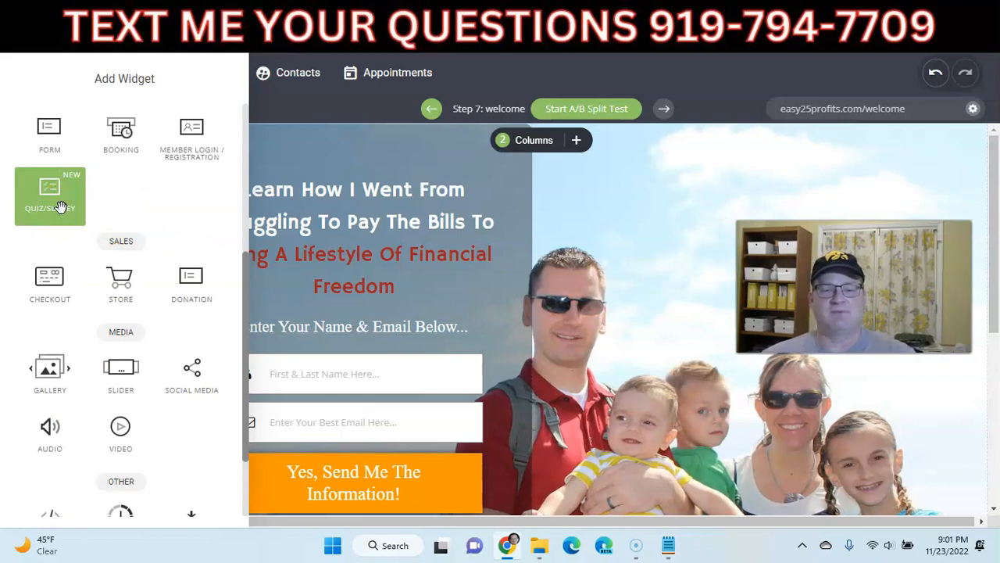
scroll(61, 207, "down", 1)
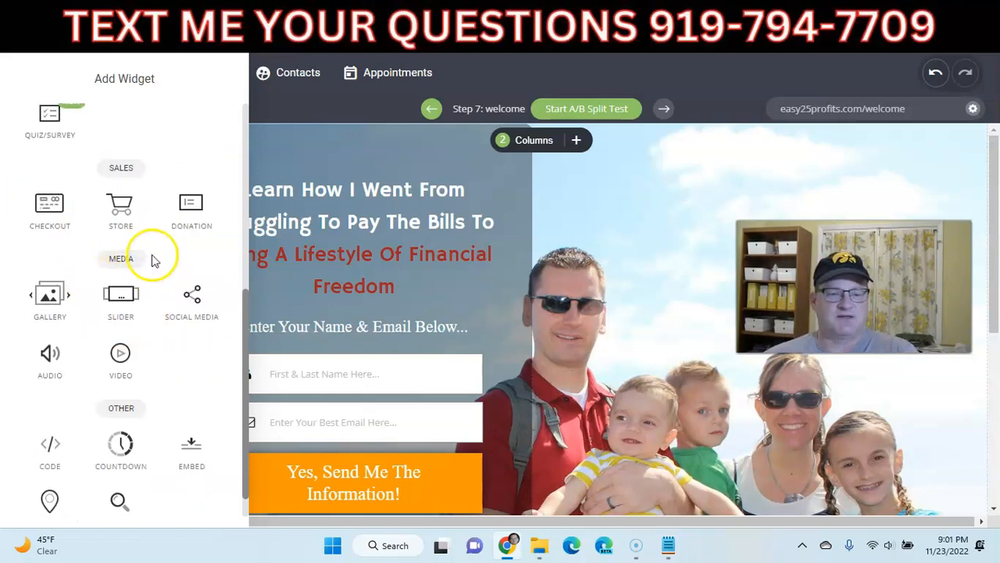
scroll(121, 263, "down", 1)
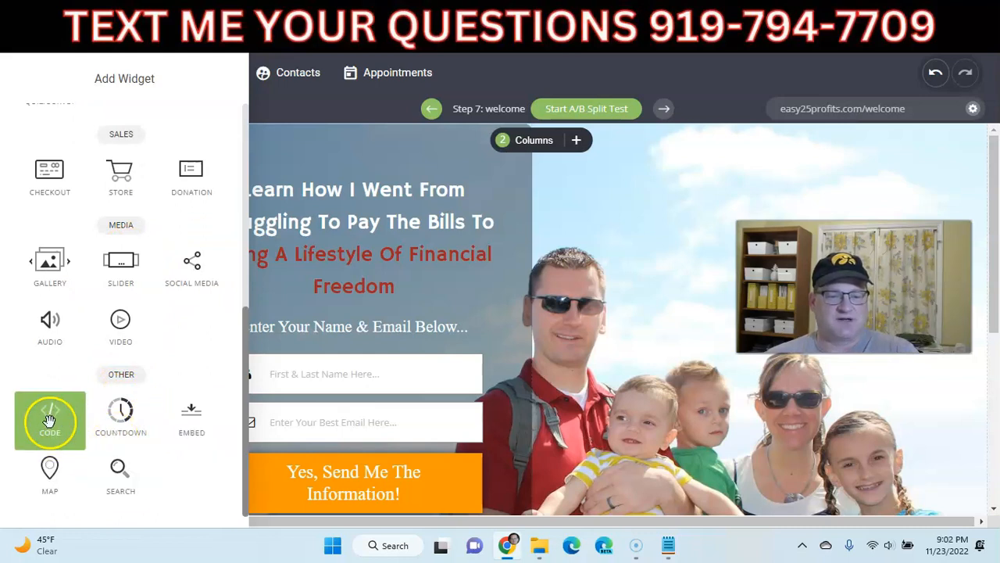
scroll(85, 297, "up", 5)
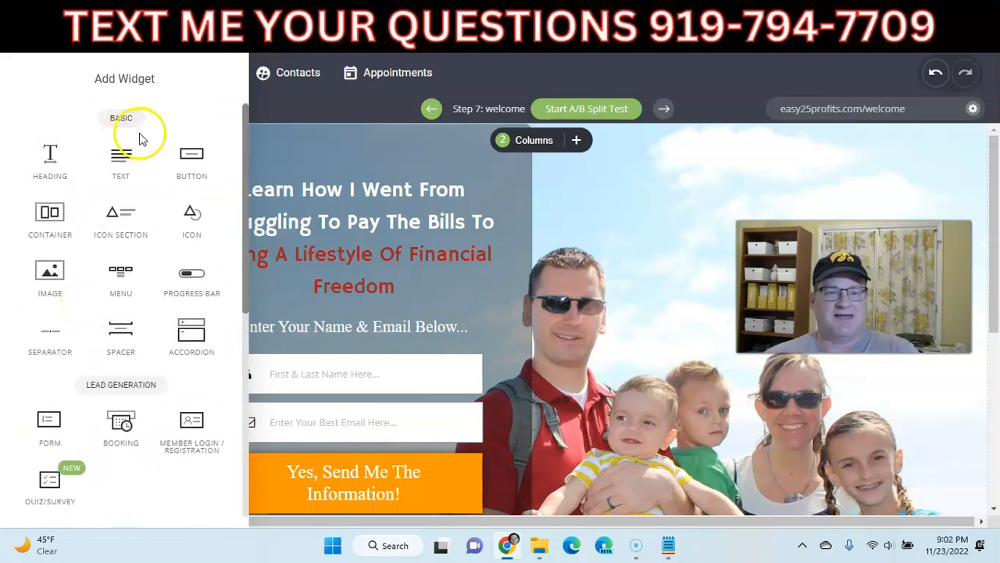
left_click(724, 82)
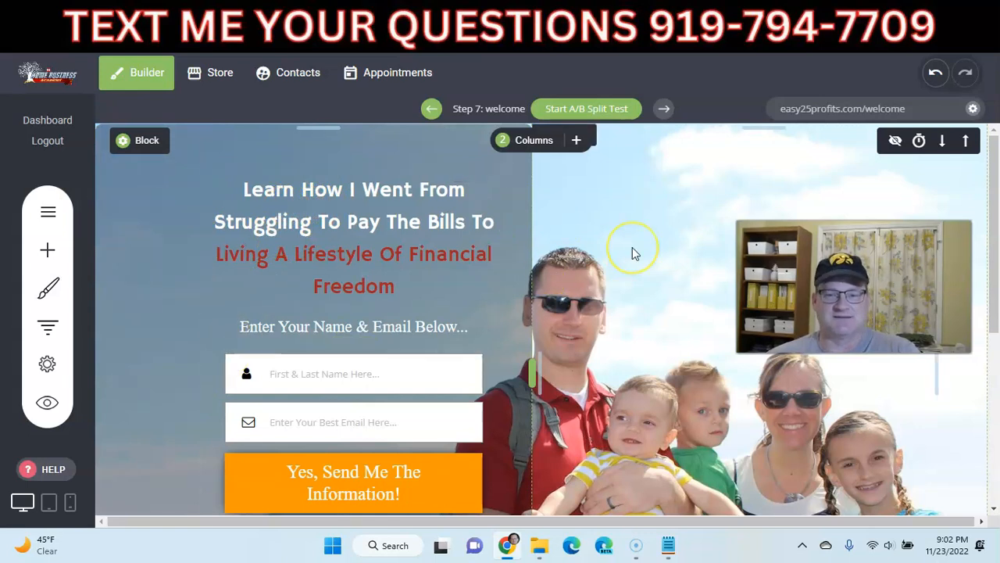
Step: Reduce the opt-in column's left spacing so the heading and form widen toward the page's left edge
scroll(632, 247, "down", 5)
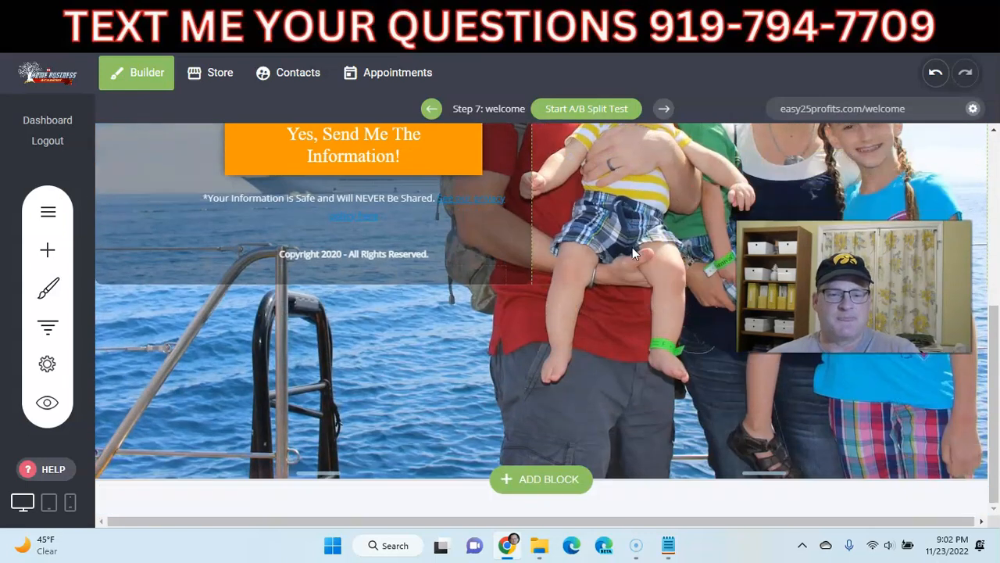
left_click(158, 236)
left_click_drag(186, 248, 127, 246)
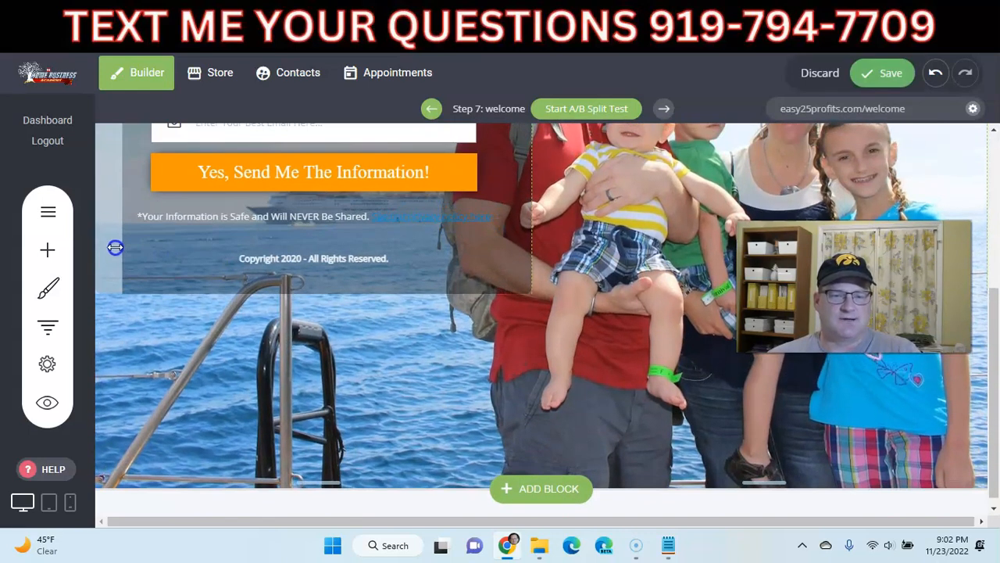
scroll(392, 274, "up", 5)
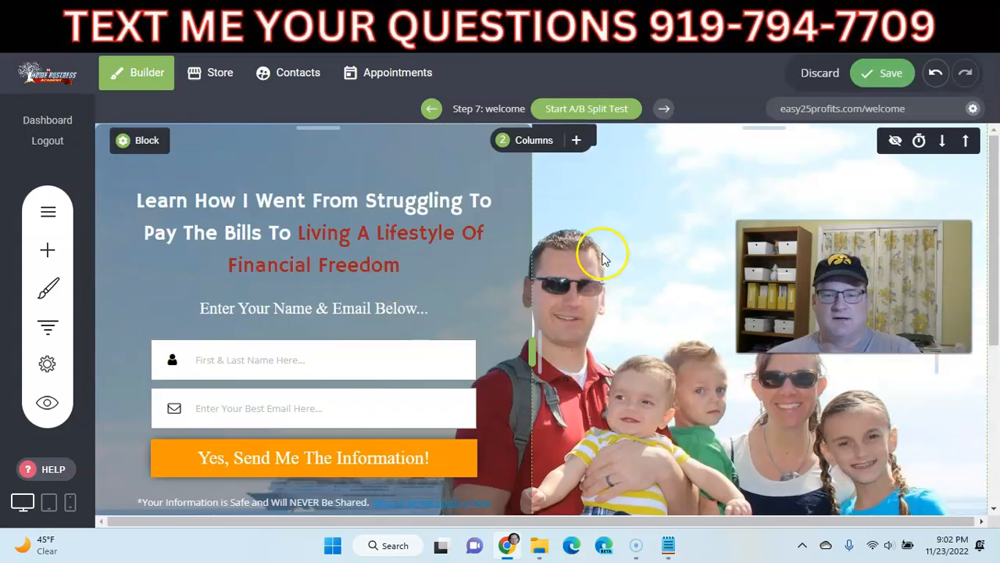
Step: Tighten the spacing above the opt-in heading and add a modest gap above the two columns so the panel sits slightly lower
scroll(602, 252, "down", 2)
scroll(601, 253, "up", 2)
left_click(697, 210)
left_click_drag(323, 145, 332, 115)
left_click_drag(772, 127, 765, 181)
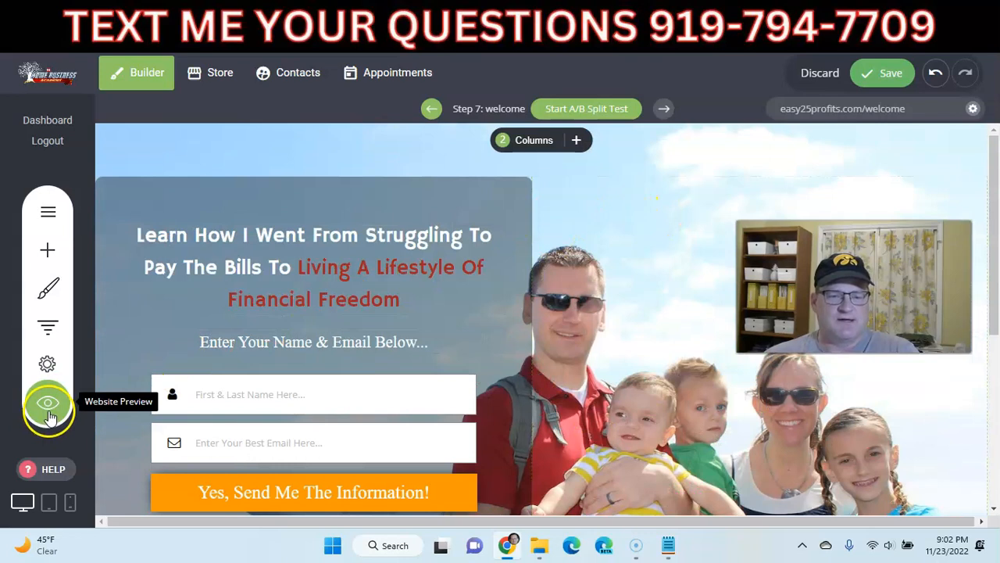
Step: View the funnel's general and domain settings, close them without changes and switch to the autoresponder training lesson
left_click(47, 367)
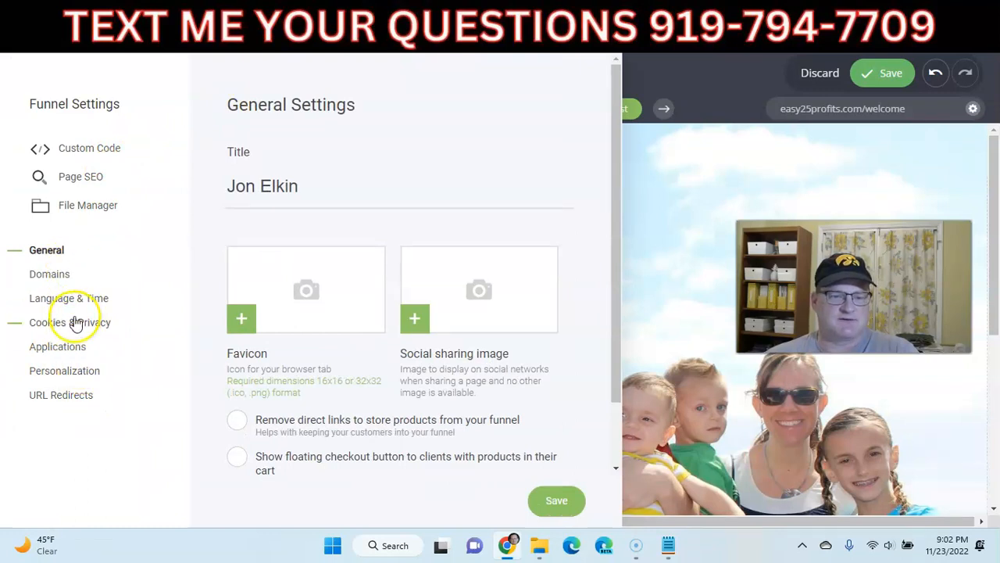
left_click(56, 274)
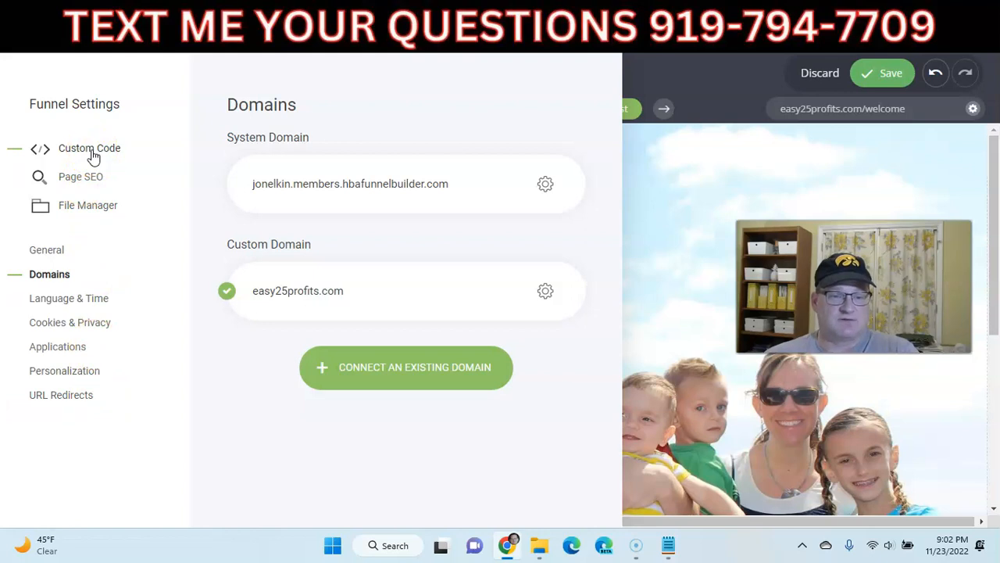
left_click(698, 94)
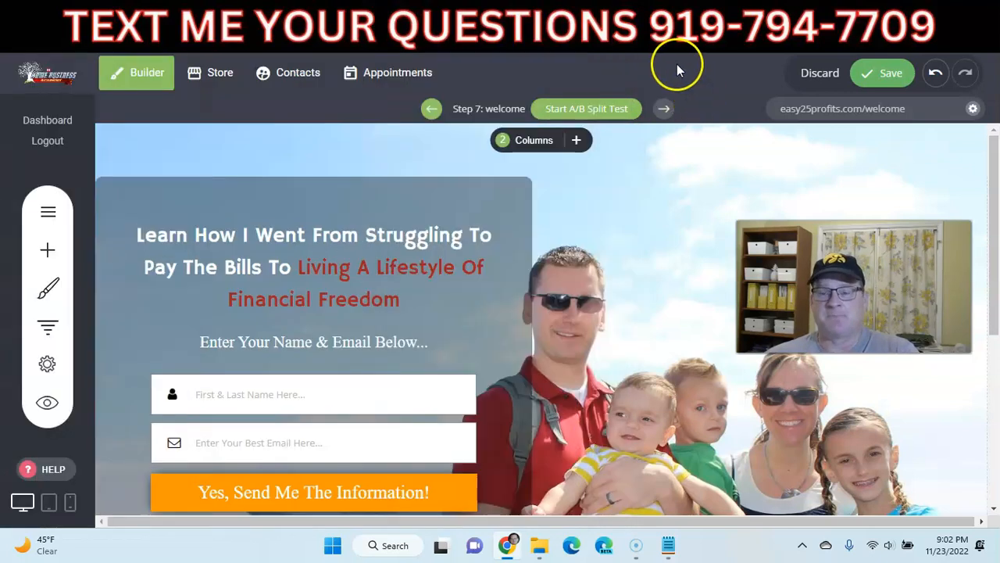
left_click(650, 5)
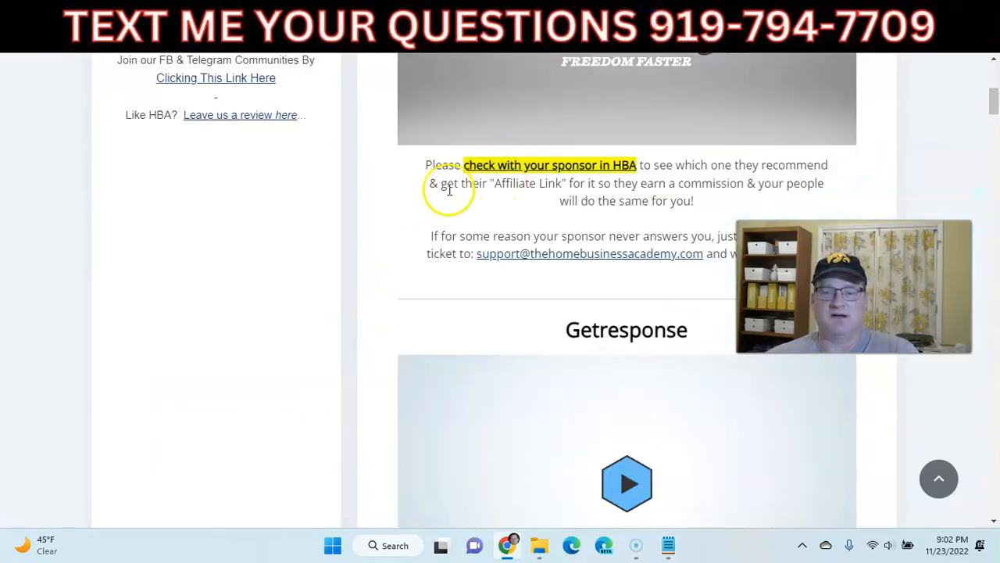
Step: Look through the training site's Funnel Builder Setup and Training & FAQ lesson lists, including custom domains, autoresponder integration and exit popups
scroll(449, 190, "up", 6)
scroll(250, 250, "down", 1)
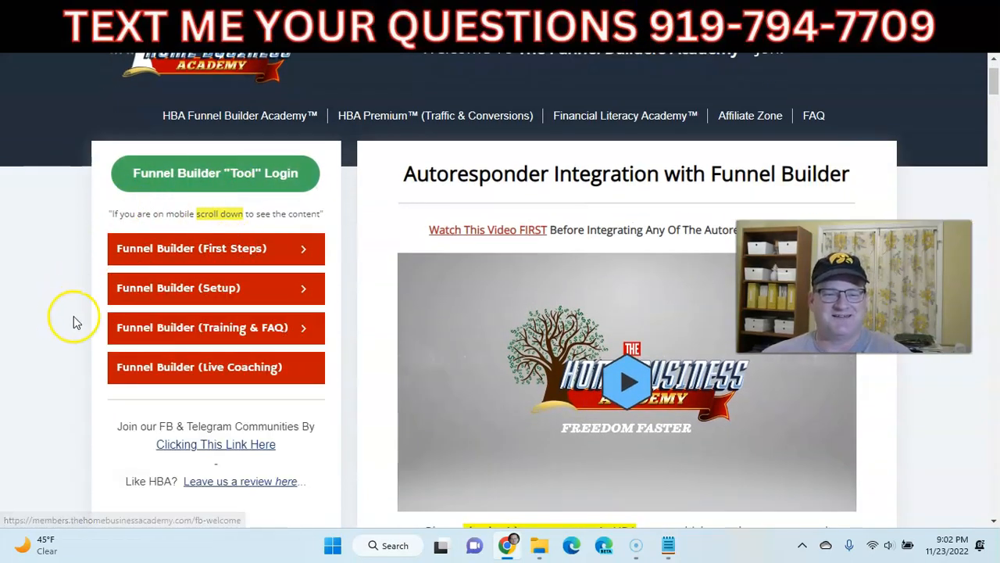
mouse_move(166, 291)
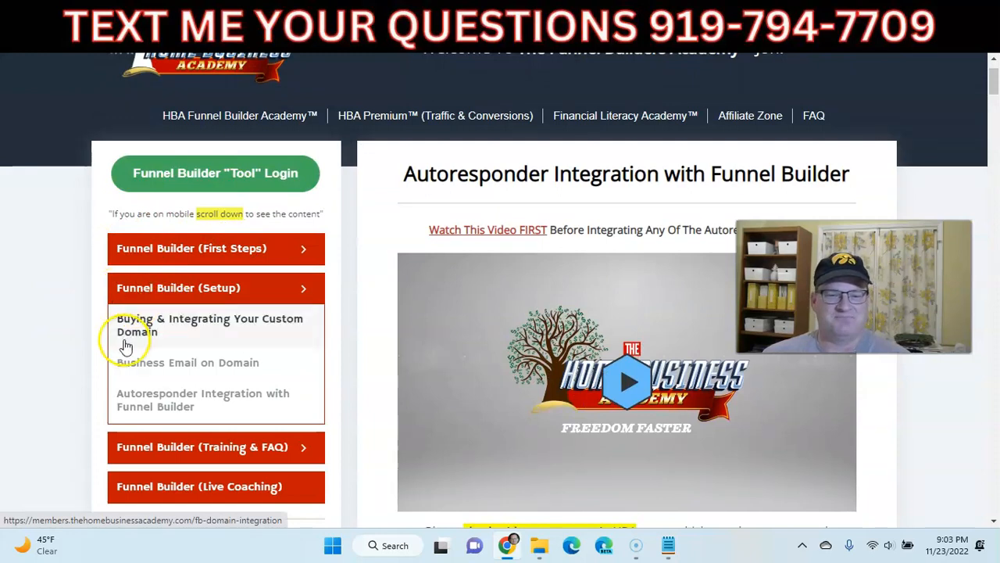
scroll(41, 280, "down", 1)
mouse_move(138, 253)
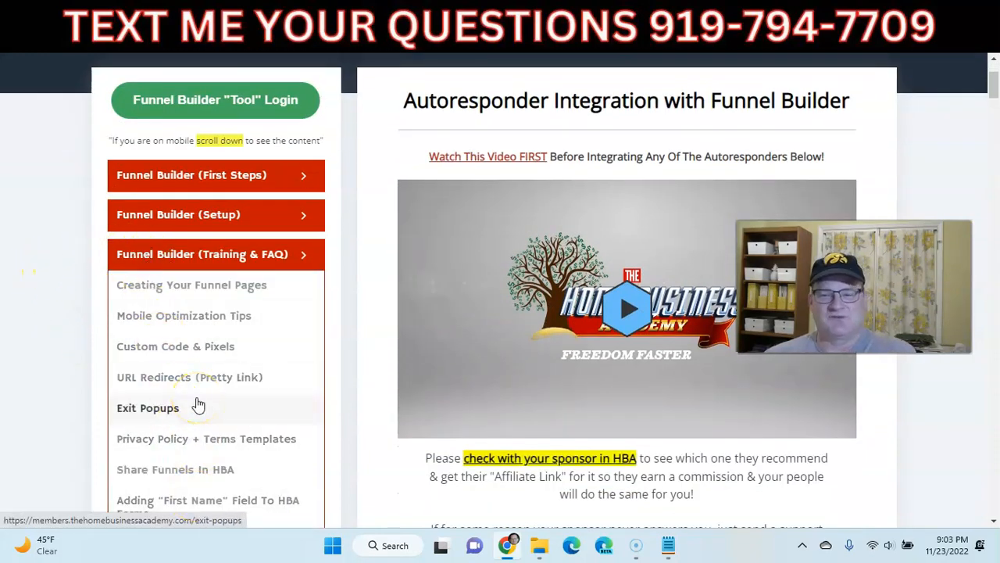
scroll(198, 404, "up", 2)
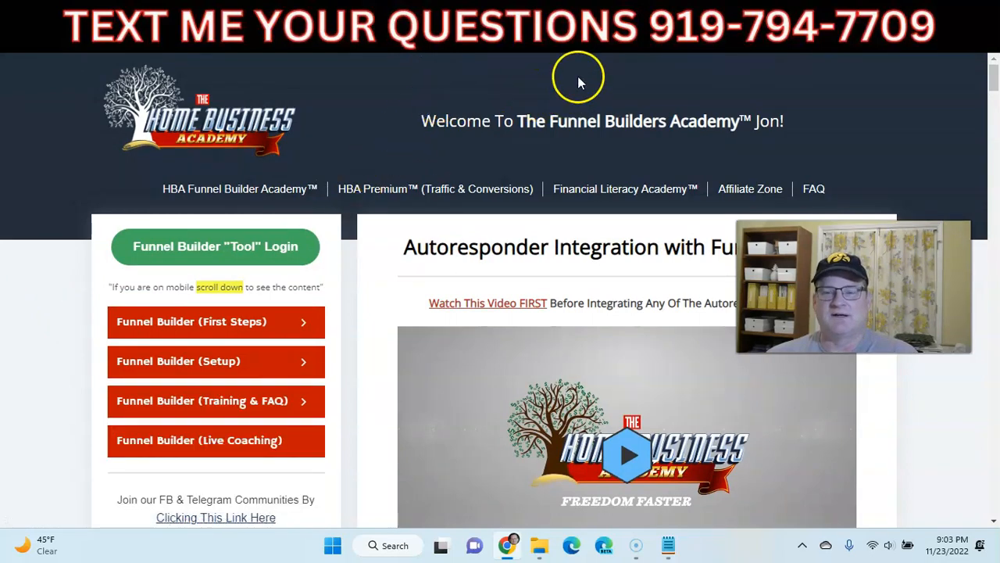
Step: Review the AWeber account dashboard, the welcome page in the funnel builder and its live version
left_click(588, 20)
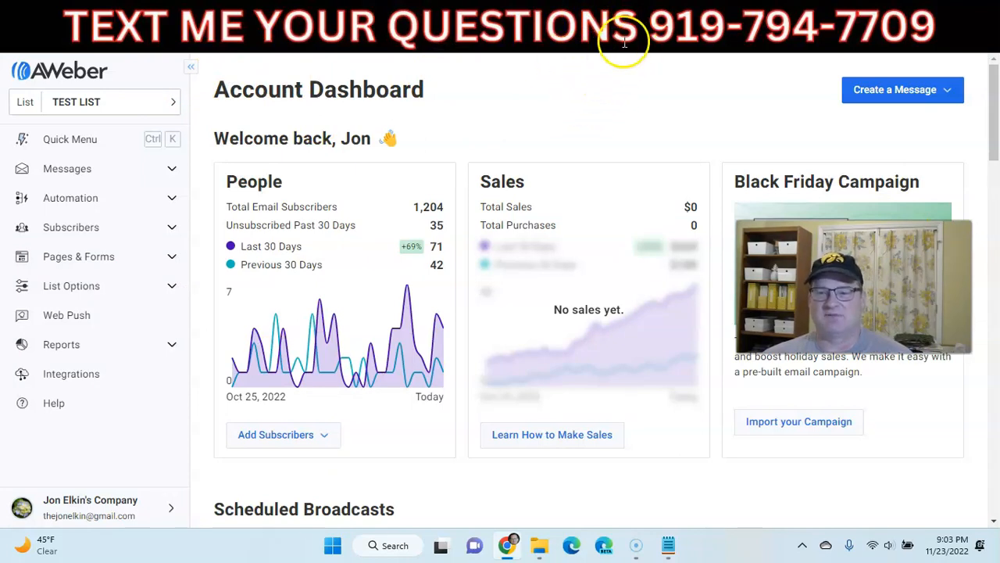
left_click(649, 24)
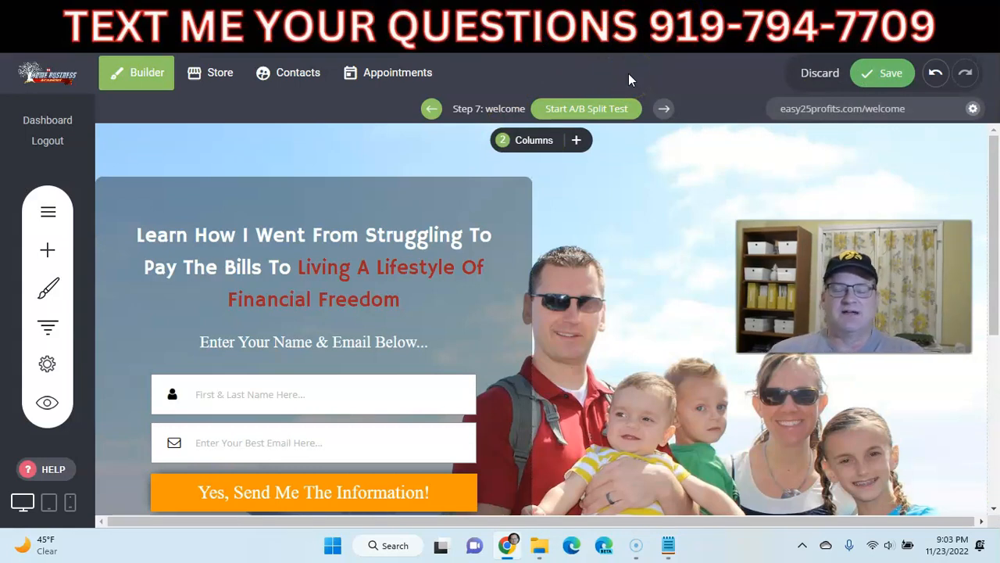
left_click(778, 22)
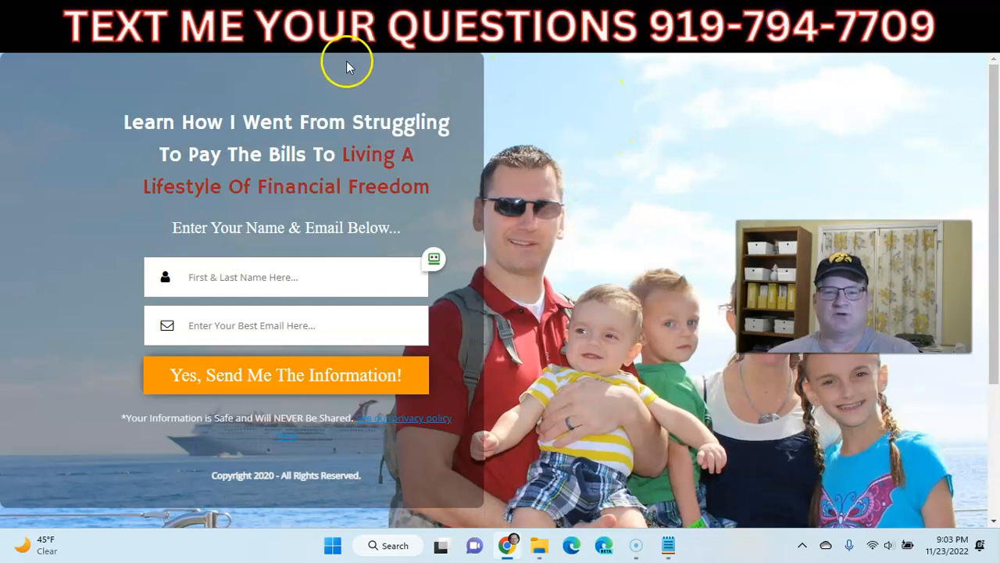
Step: Switch to the affiliate marketing outline in Google Docs and highlight "upsell offers in the affiliate" in the overview
left_click(286, 30)
left_click_drag(423, 251, 655, 248)
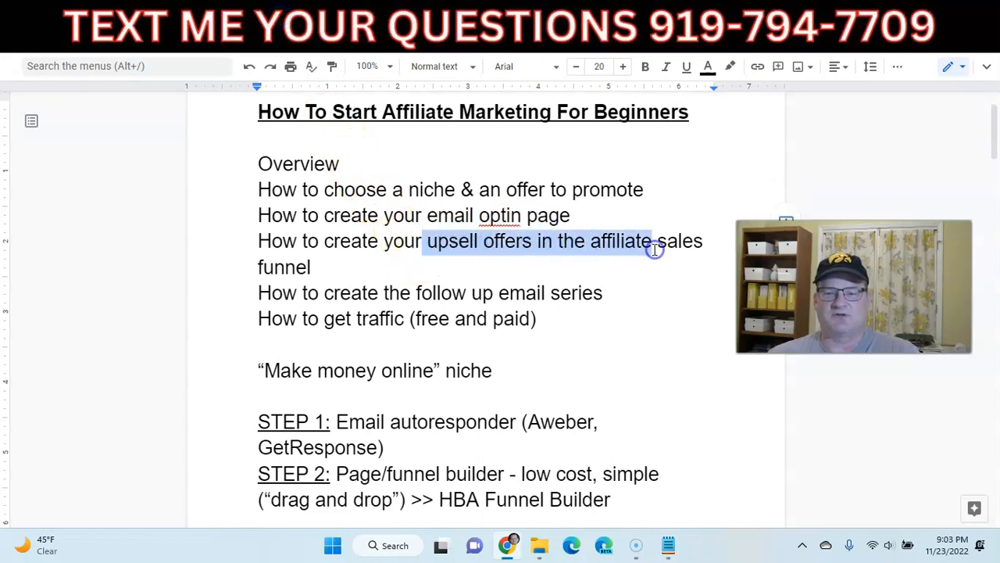
Step: On the Miro funnel diagram, replace the old annotations with a red circle around Email Optin Page and arrows toward the upsell, affiliate offer and email series
left_click(328, 30)
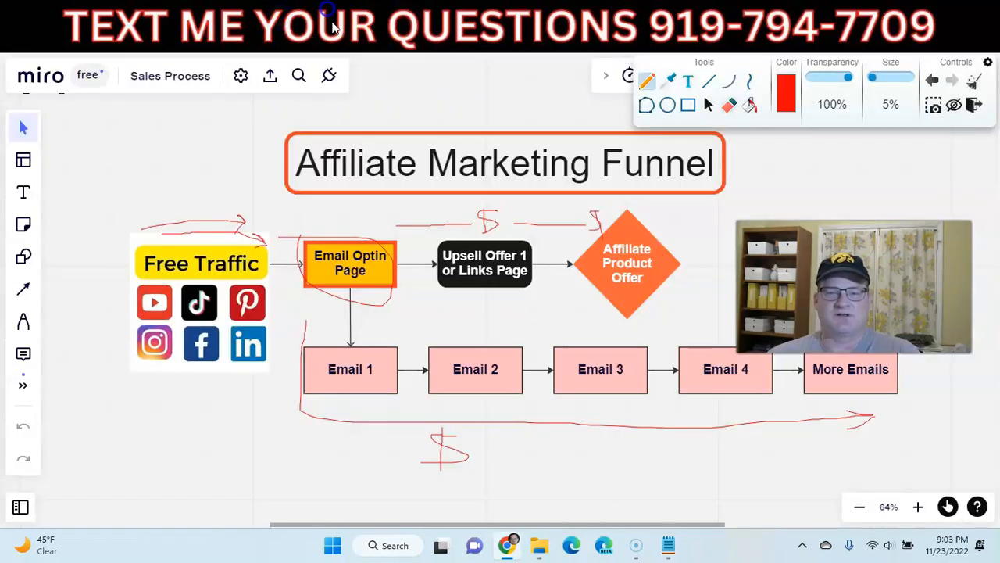
left_click(971, 81)
mouse_move(348, 225)
left_mouse_down()
mouse_move(308, 282)
mouse_move(448, 217)
mouse_move(450, 226)
left_mouse_up()
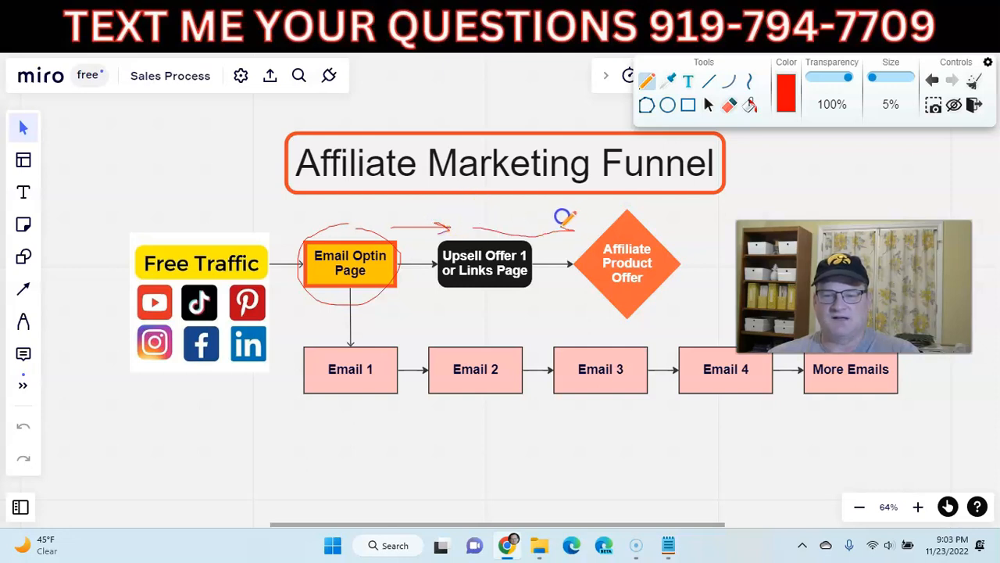
left_click_drag(570, 227, 564, 234)
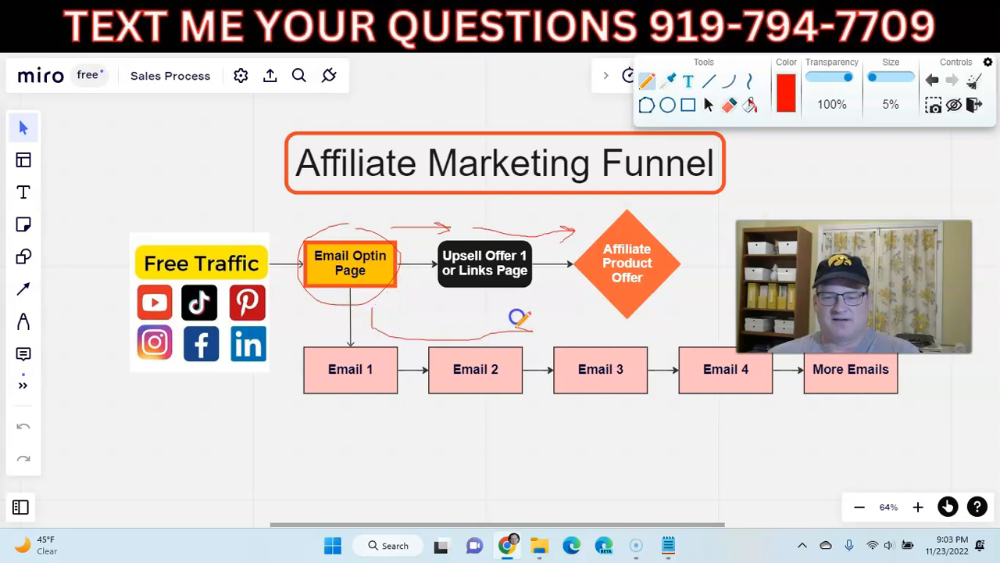
left_click_drag(520, 328, 525, 336)
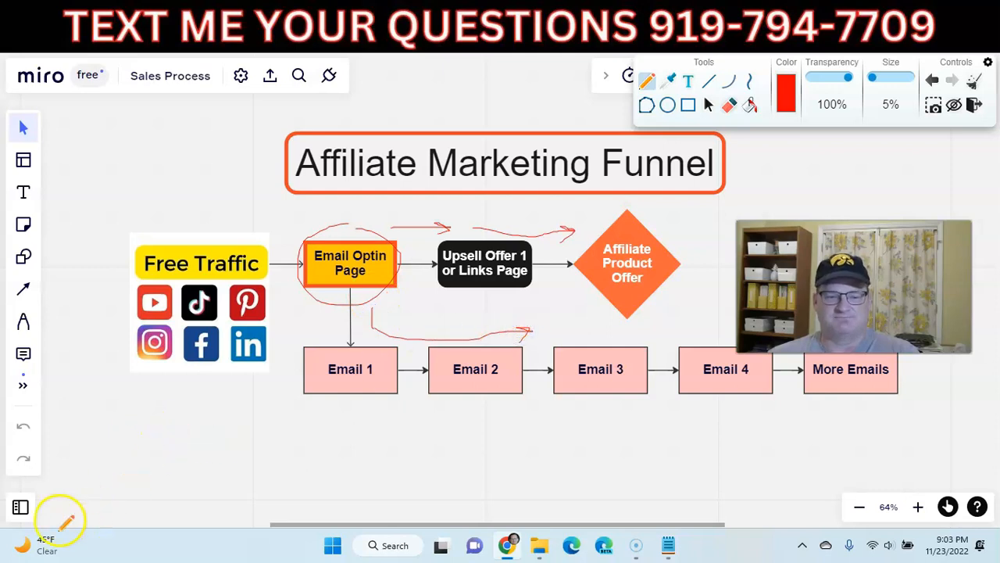